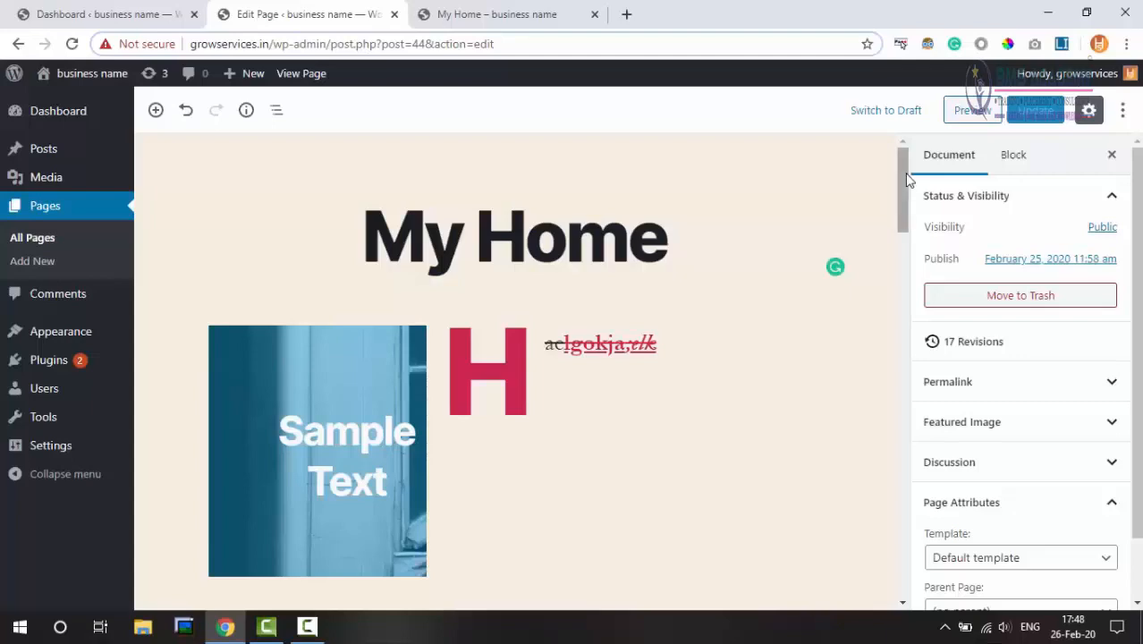
Insert a Media & Text block between the existing luggage image section and the "felis porttitor volutpat" paragraph
{"action": "left_click_drag", "start_coordinate": [903, 179], "coordinate": [904, 421]}
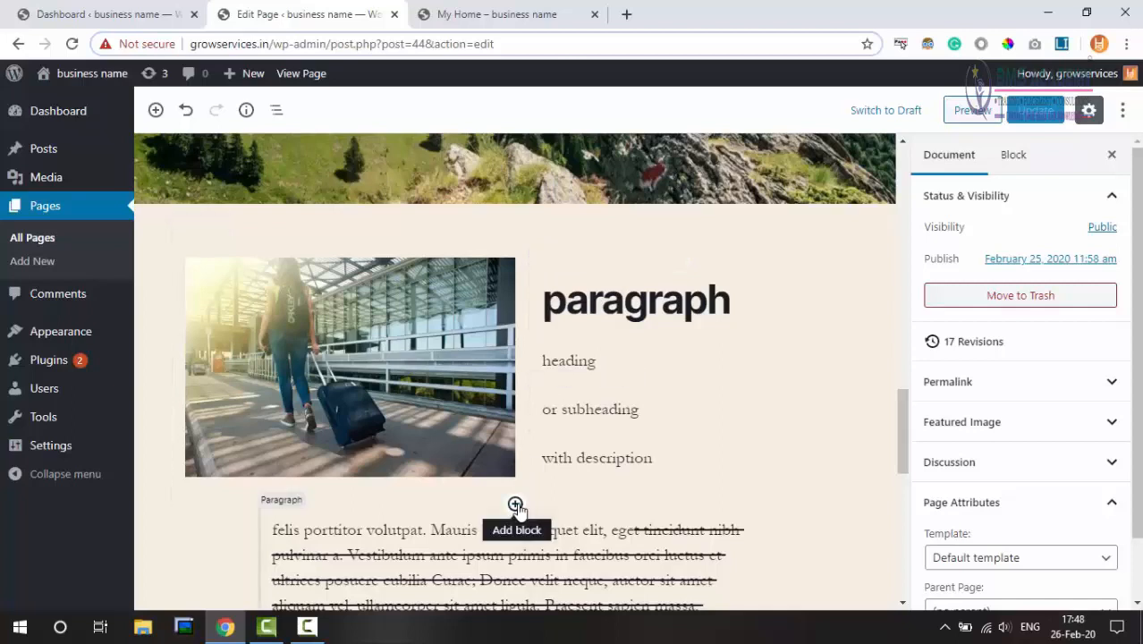
{"action": "left_click", "coordinate": [517, 506]}
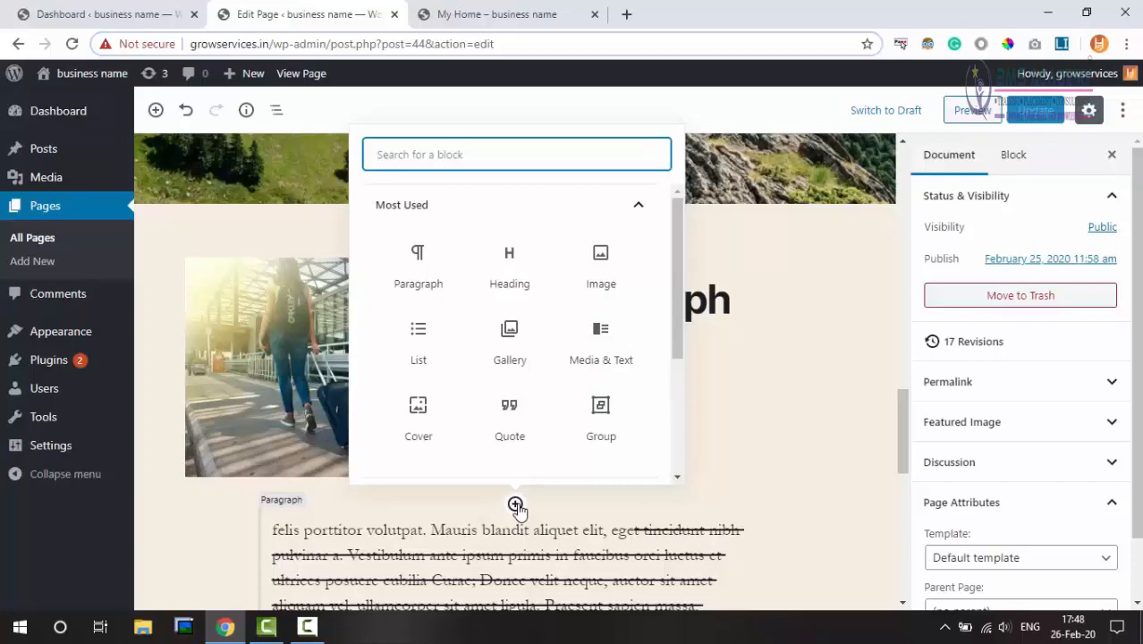
{"action": "left_click", "coordinate": [601, 344]}
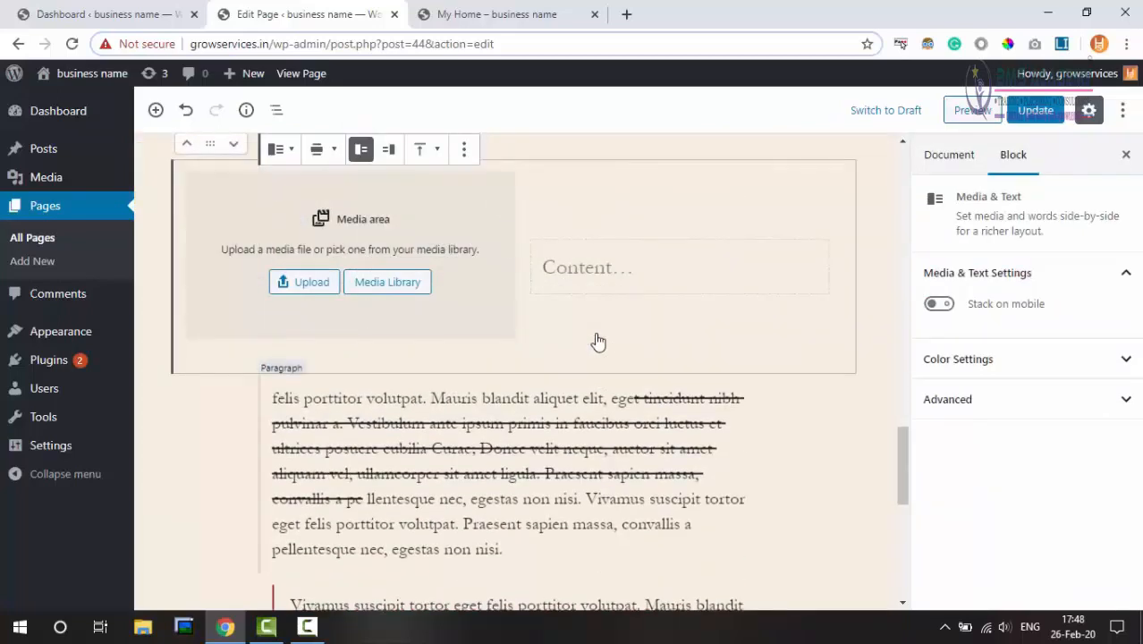
Fill the new block's media area with the 1600 by 1065 pixel photo of the woman strolling with luggage from the media library
{"action": "left_click", "coordinate": [374, 291]}
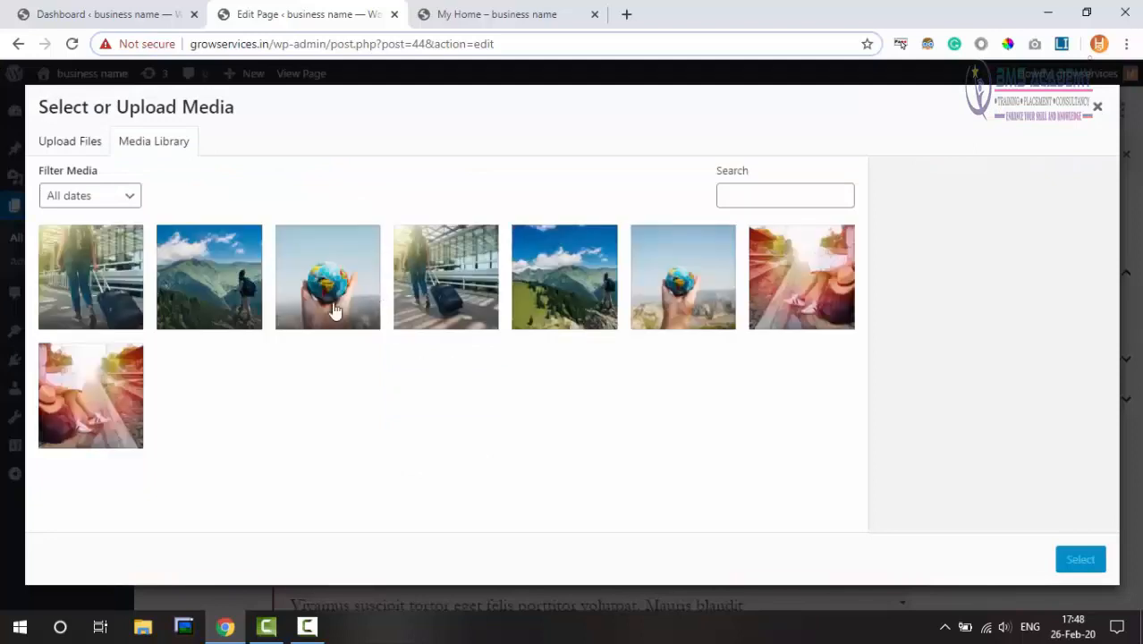
{"action": "left_click", "coordinate": [206, 290]}
{"action": "left_click", "coordinate": [288, 283]}
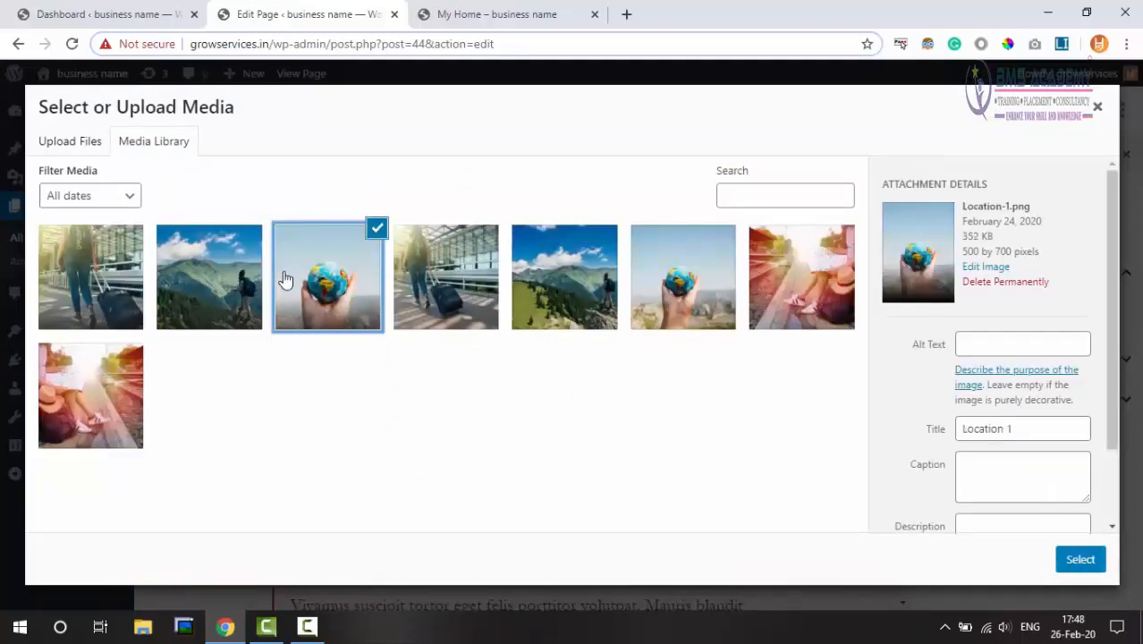
{"action": "left_click", "coordinate": [441, 284]}
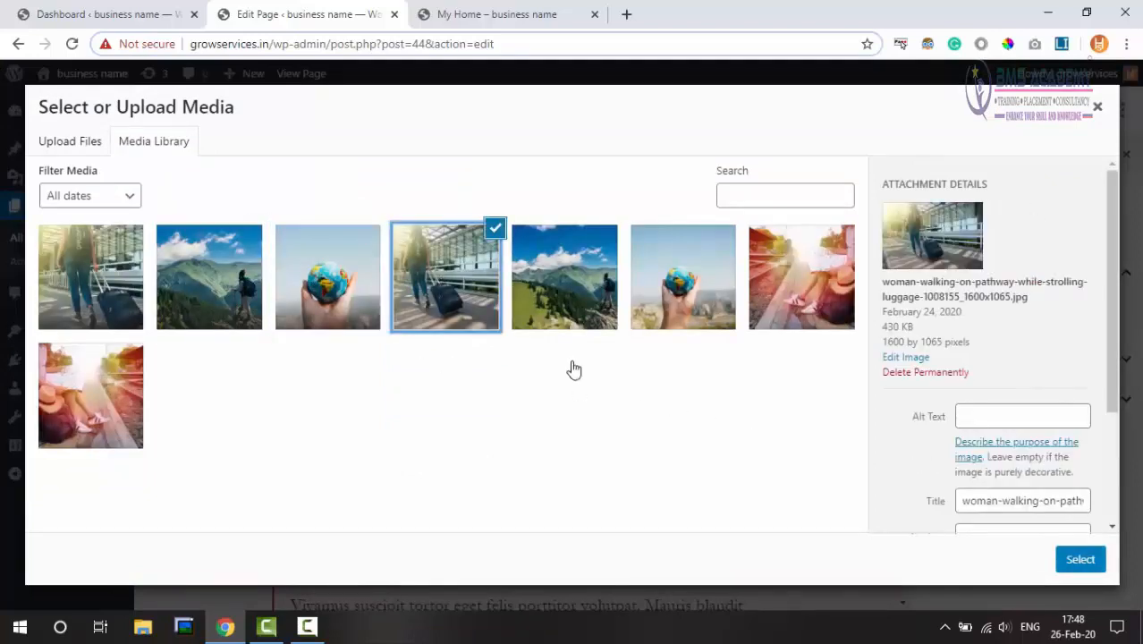
{"action": "left_click", "coordinate": [1067, 557]}
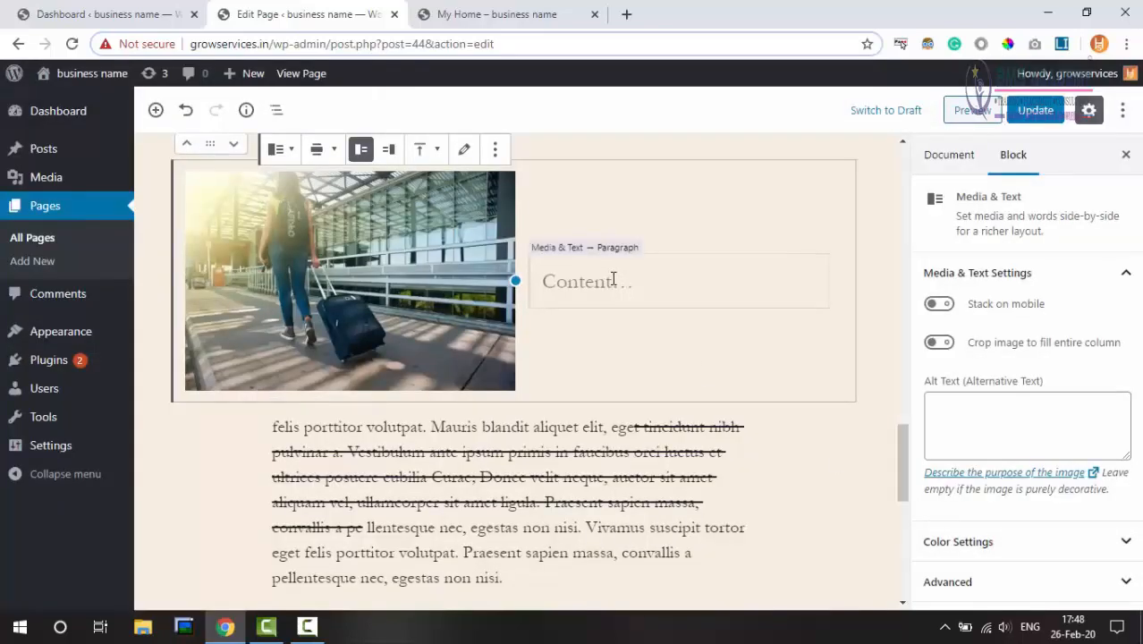
Remove the older Media & Text block containing the "paragraph" heading and its description lines
{"action": "scroll", "coordinate": [614, 281], "scroll_direction": "up", "scroll_amount": 1}
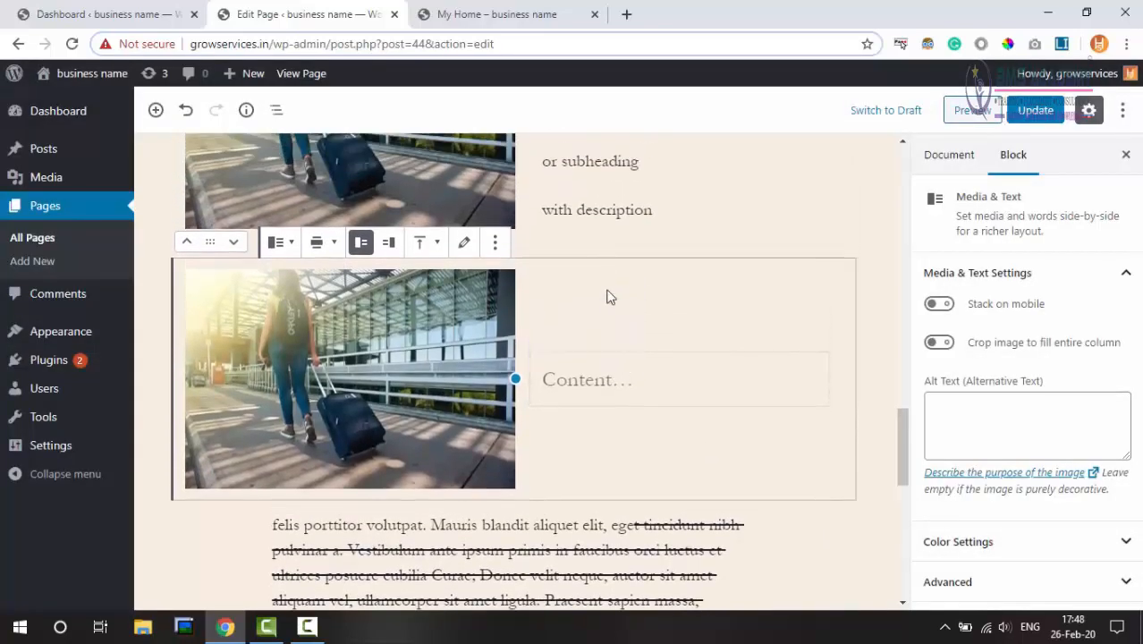
{"action": "scroll", "coordinate": [607, 297], "scroll_direction": "up", "scroll_amount": 3}
{"action": "left_click", "coordinate": [494, 347]}
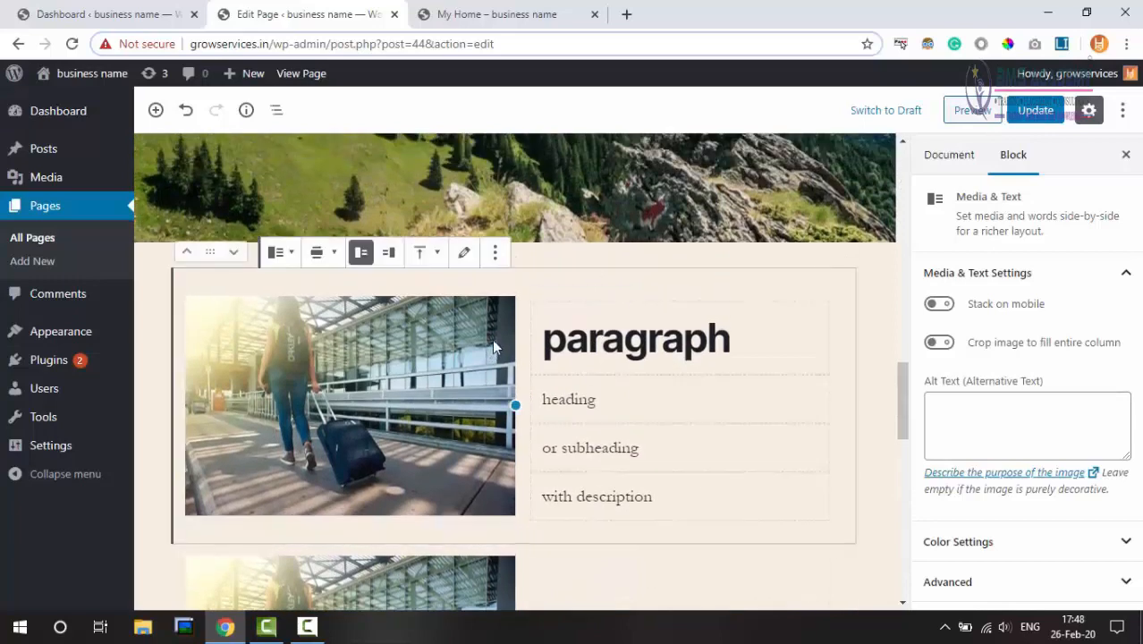
{"action": "left_click", "coordinate": [494, 253]}
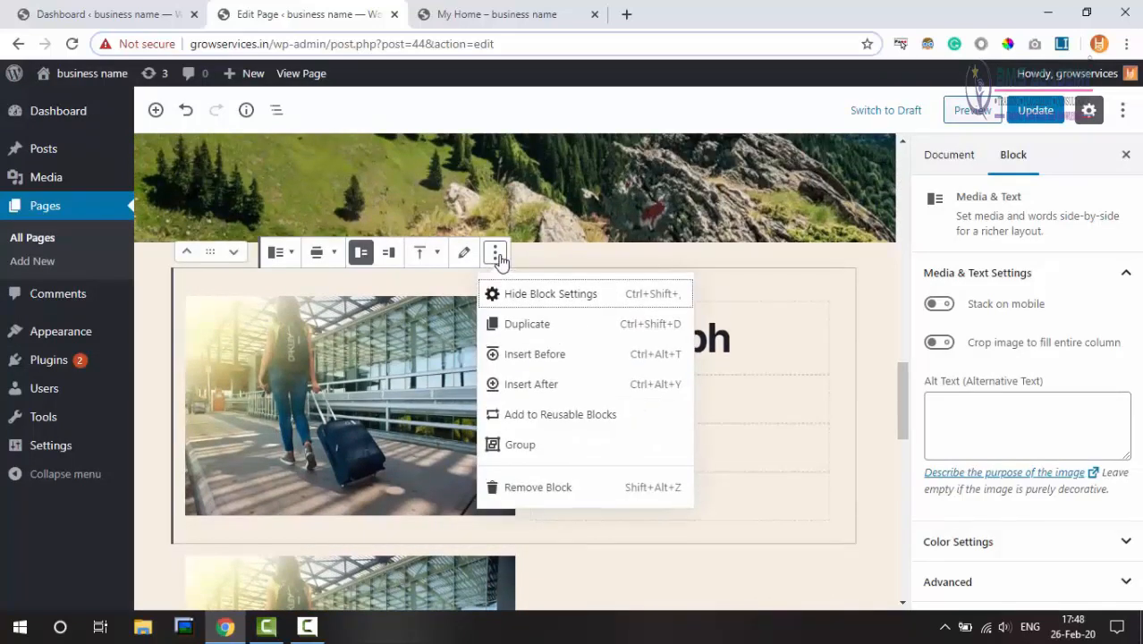
{"action": "left_click", "coordinate": [567, 494]}
Transform the empty content paragraph beside the image into a heading reading "Travel More & Gain"
{"action": "scroll", "coordinate": [567, 487], "scroll_direction": "down", "scroll_amount": 3}
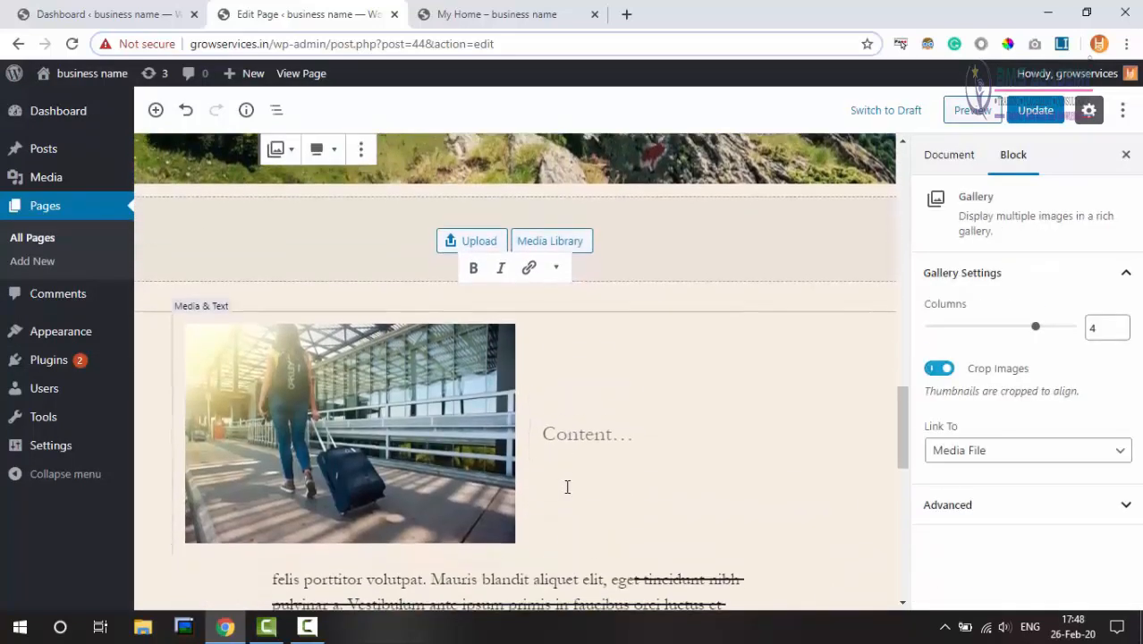
{"action": "left_click", "coordinate": [564, 356]}
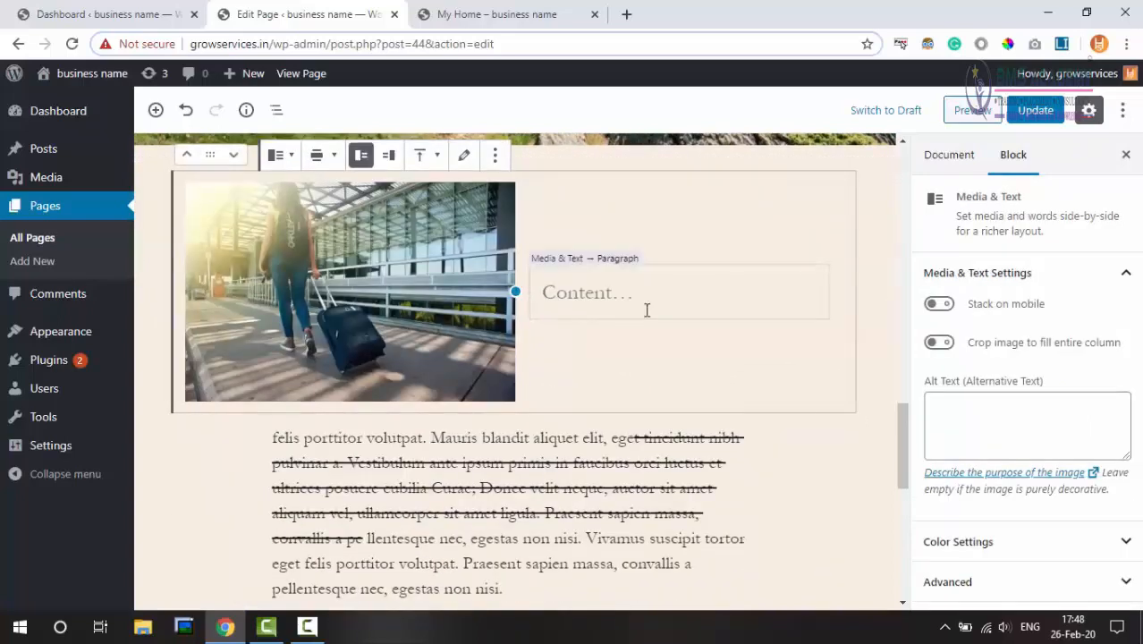
{"action": "scroll", "coordinate": [645, 315], "scroll_direction": "up", "scroll_amount": 2}
{"action": "left_click", "coordinate": [616, 424]}
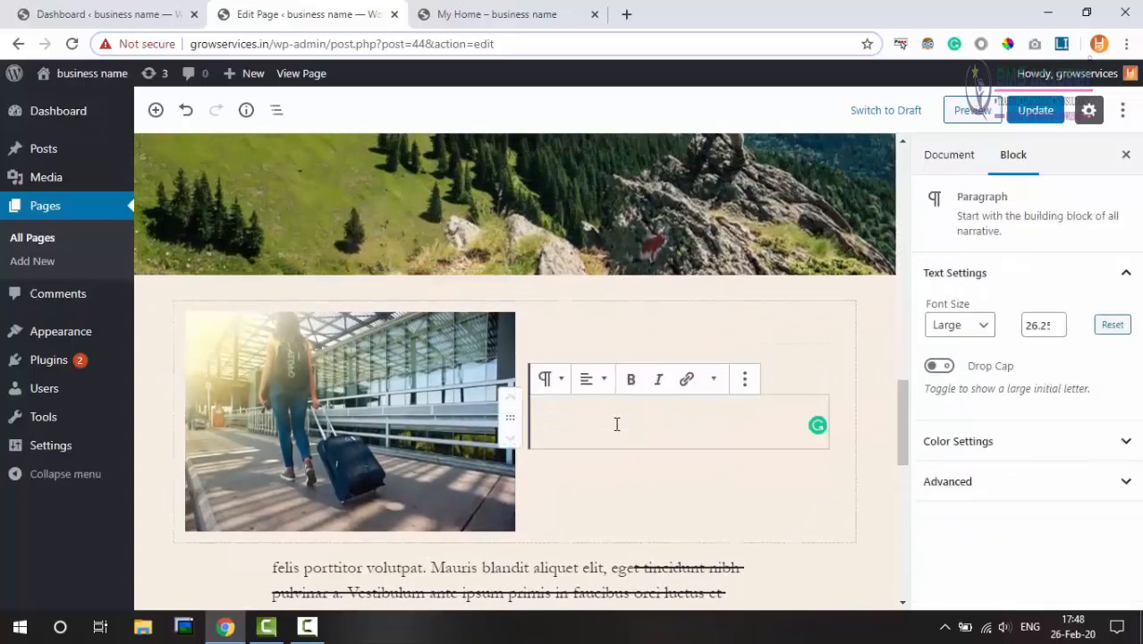
{"action": "left_click", "coordinate": [551, 379]}
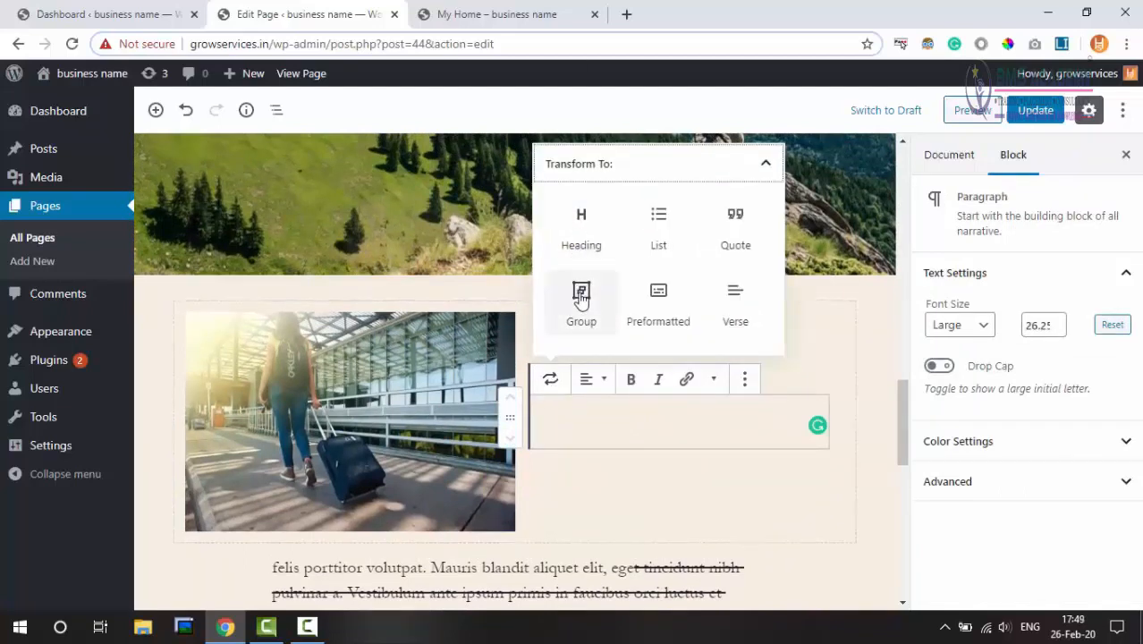
{"action": "left_click", "coordinate": [593, 422]}
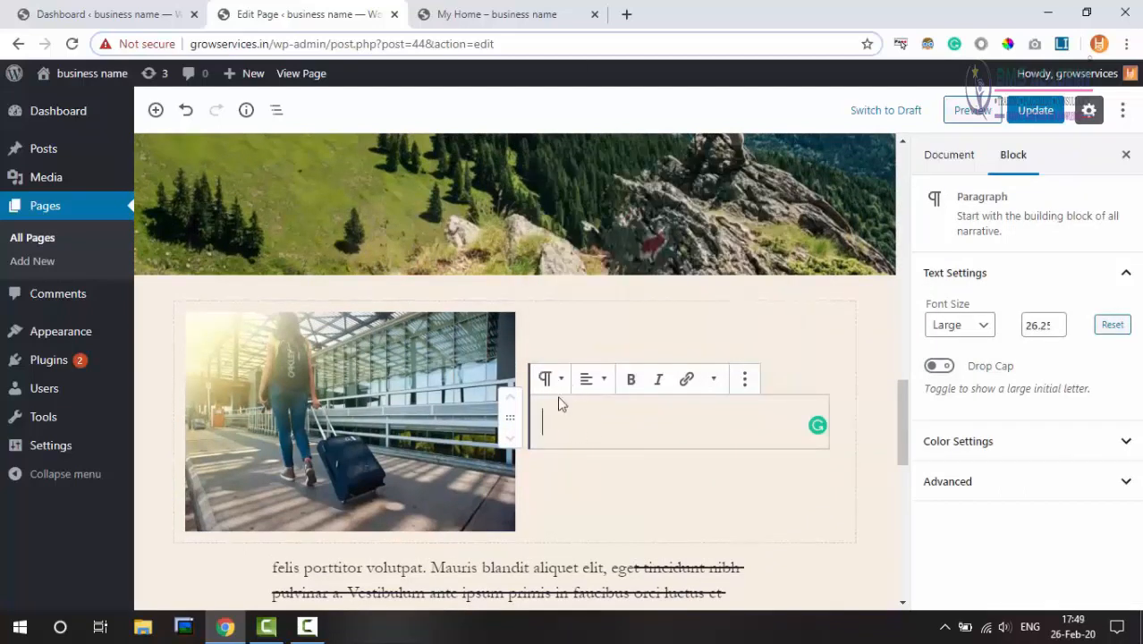
{"action": "left_click", "coordinate": [551, 381]}
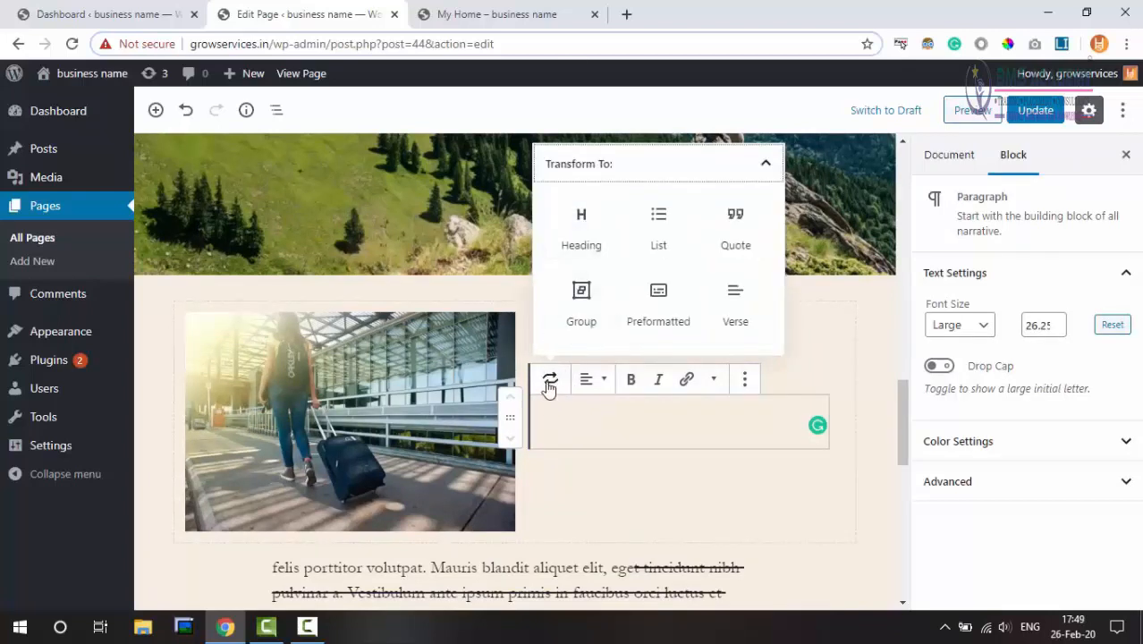
{"action": "left_click", "coordinate": [584, 227]}
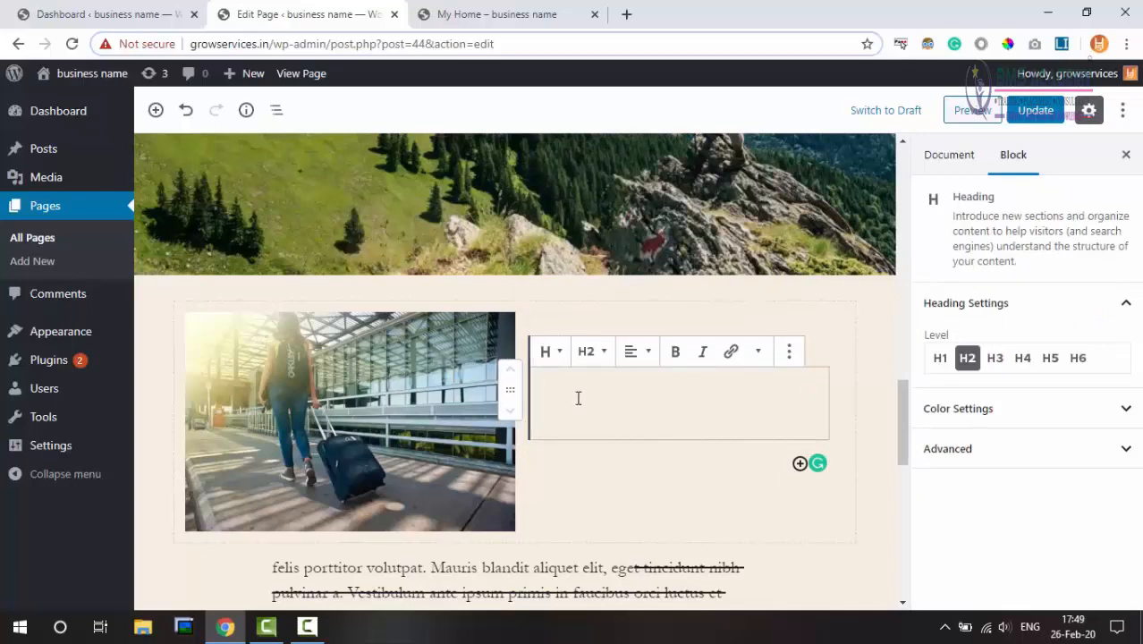
{"action": "type", "text": "Travel More & Gain"}
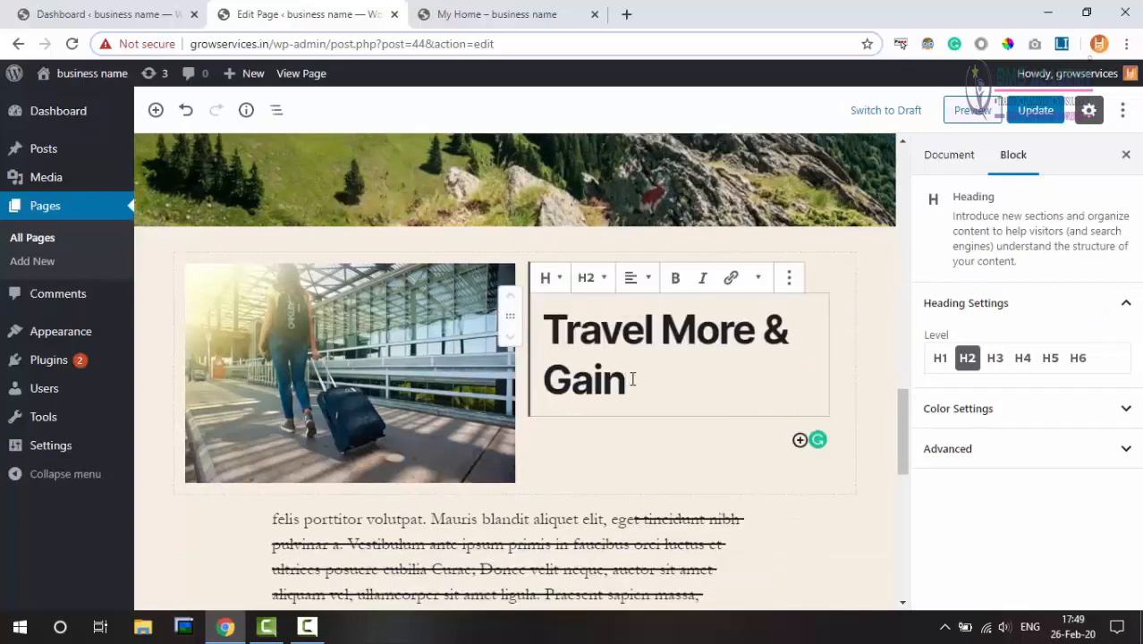
Try levels H3 to H5 on the "Travel More & Gain" heading and settle on H4
{"action": "triple_click", "coordinate": [616, 352]}
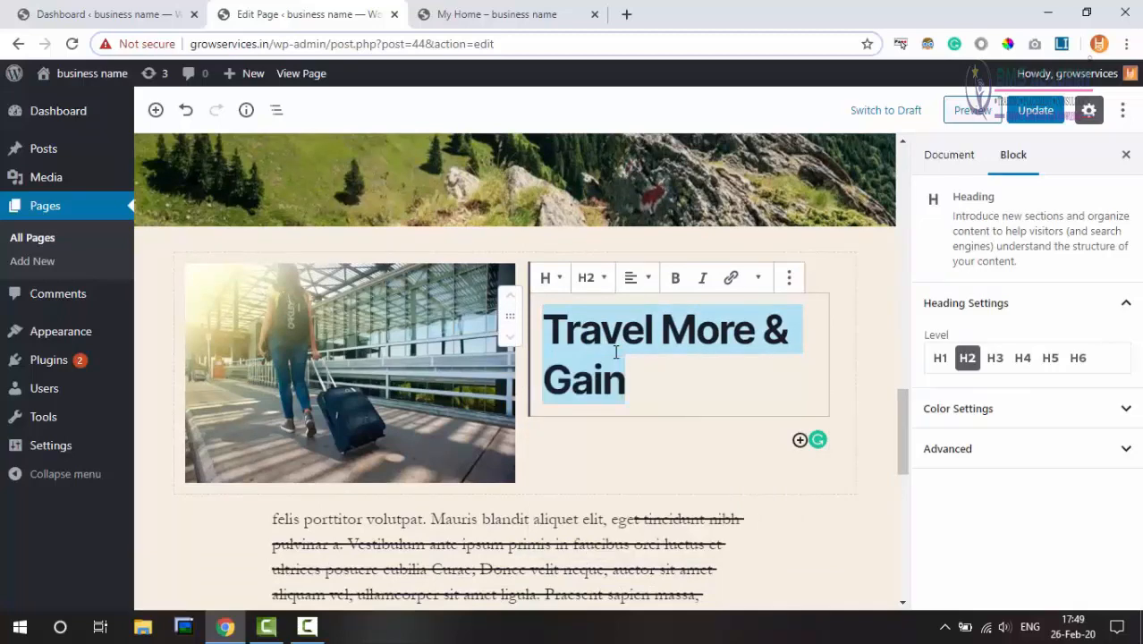
{"action": "left_click", "coordinate": [592, 279]}
{"action": "left_click", "coordinate": [564, 203]}
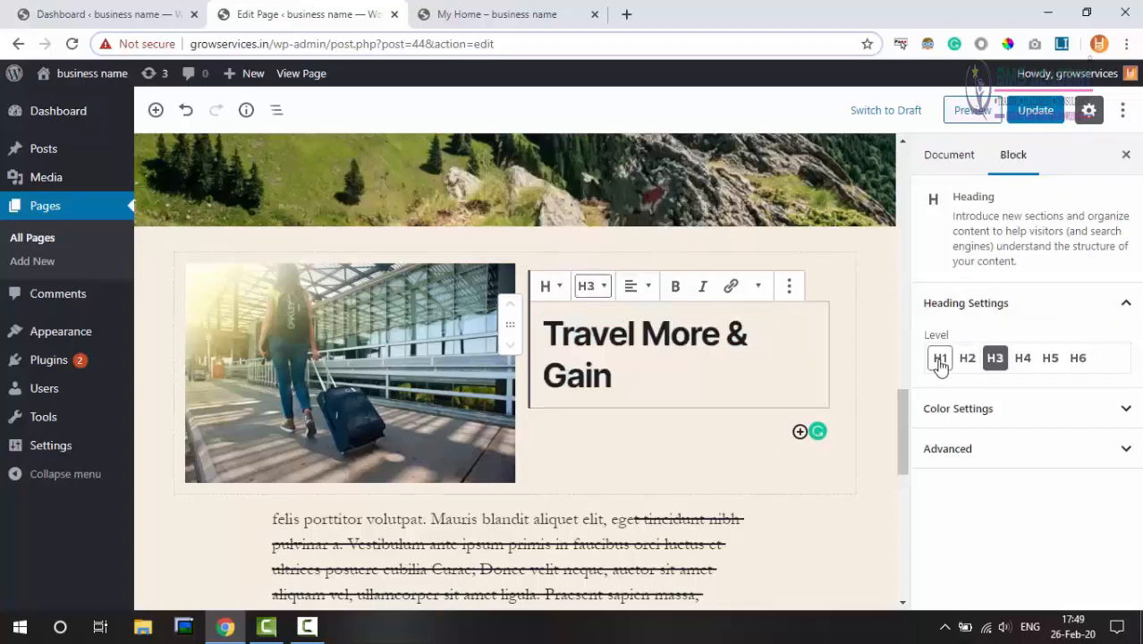
{"action": "left_click", "coordinate": [1024, 359]}
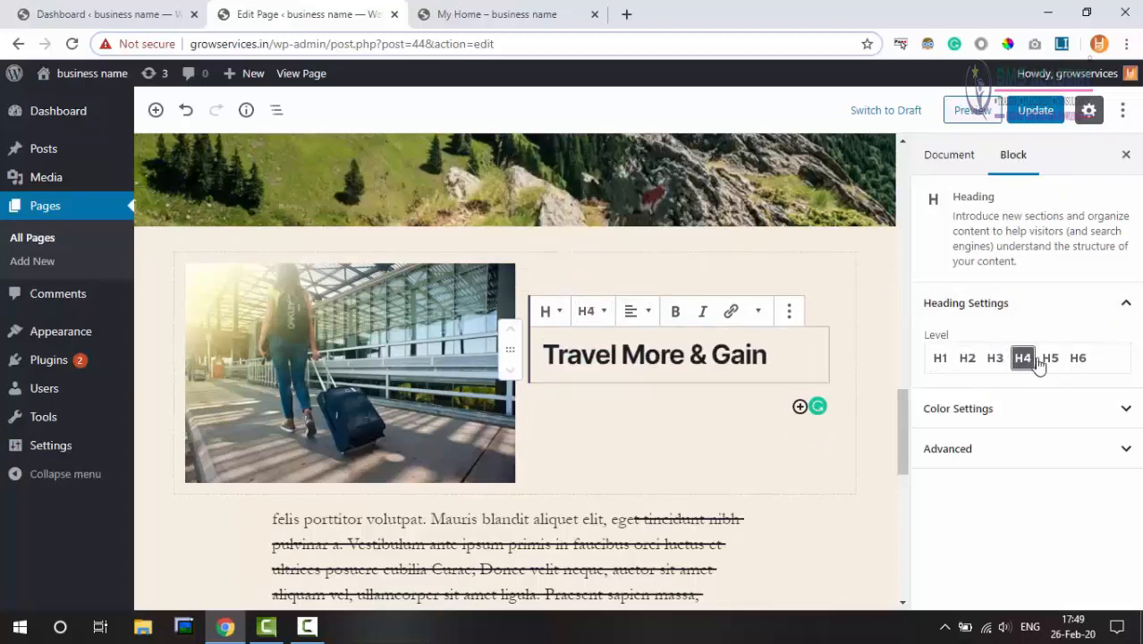
{"action": "left_click", "coordinate": [1047, 360]}
{"action": "left_click", "coordinate": [1025, 358]}
Search the blocks for "divi", insert a Separator below the heading and give it the three-dot style
{"action": "left_click", "coordinate": [648, 412]}
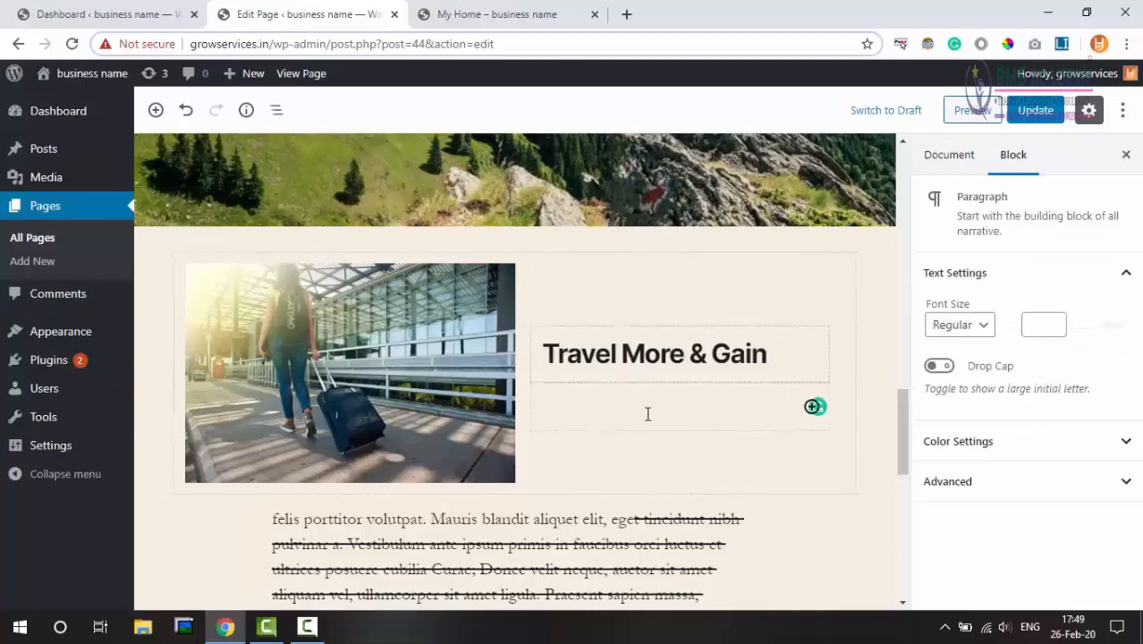
{"action": "left_click", "coordinate": [812, 408]}
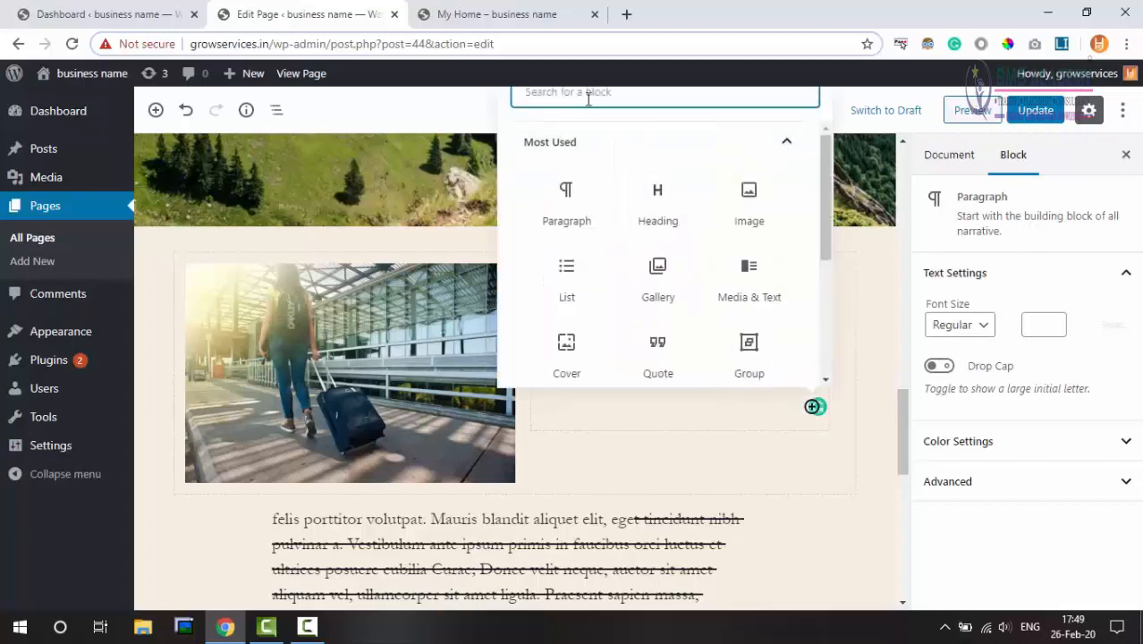
{"action": "type", "text": "divi"}
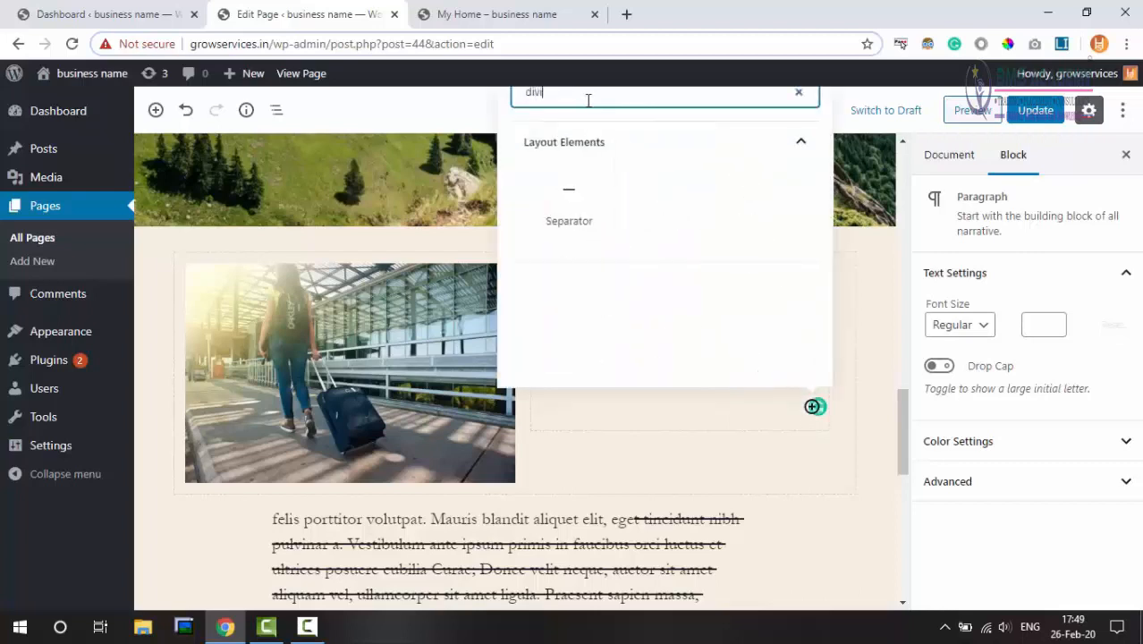
{"action": "left_click", "coordinate": [569, 206]}
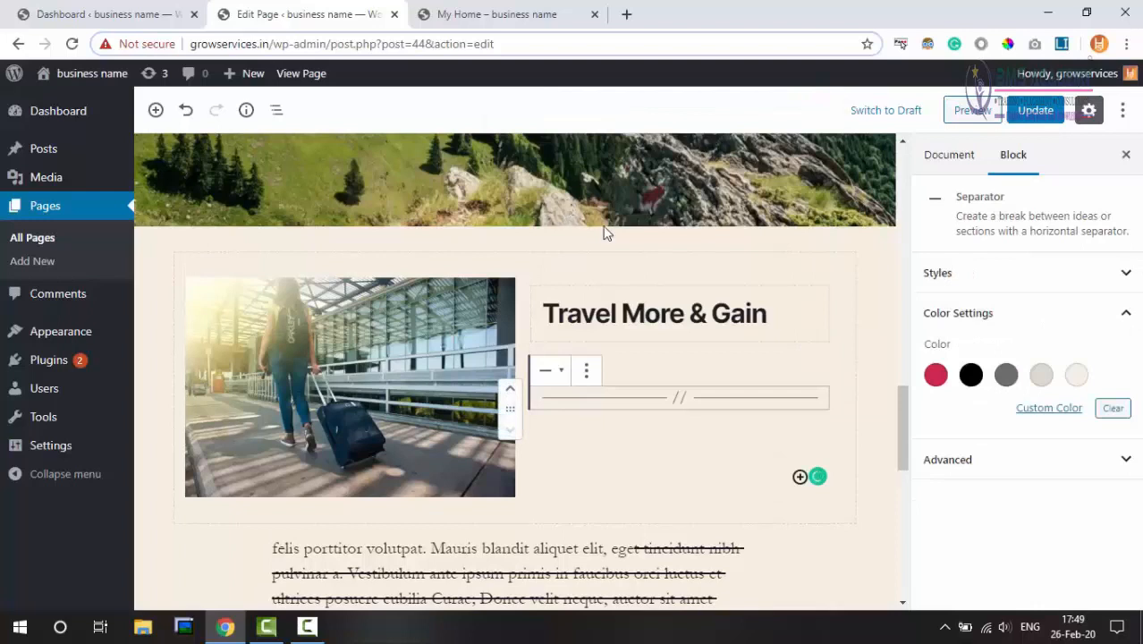
{"action": "left_click", "coordinate": [553, 370]}
{"action": "left_click", "coordinate": [606, 141]}
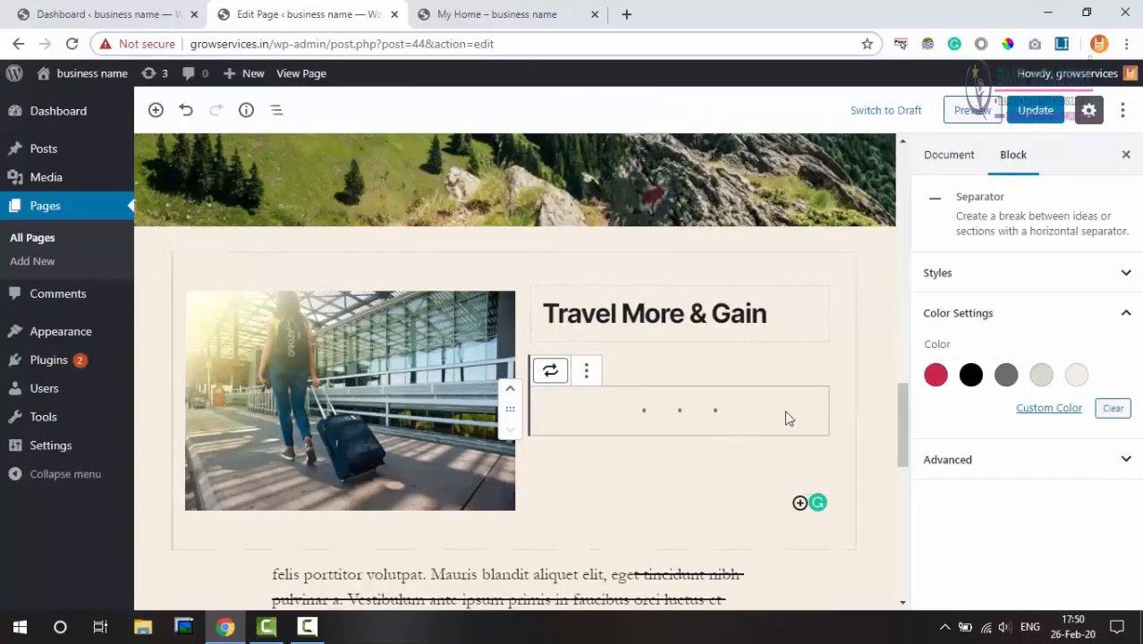
Add a paragraph below the separator reading "Sample Description, Overview"
{"action": "key", "text": "Return"}
{"action": "type", "text": "Sam"}
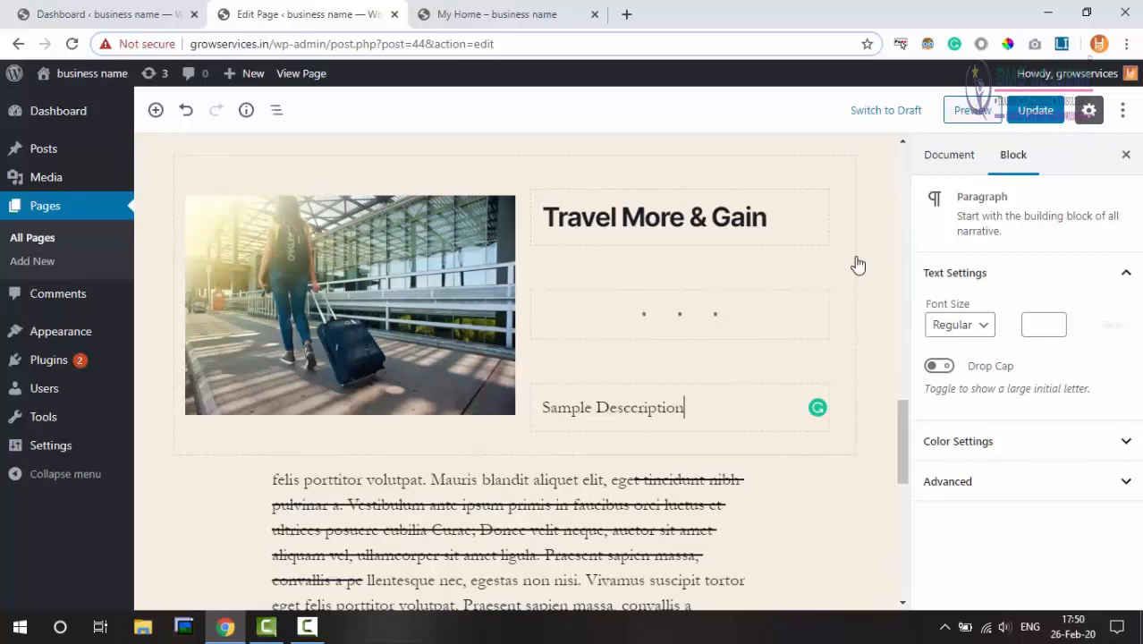
{"action": "type", "text": "ple Desccription, OVe"}
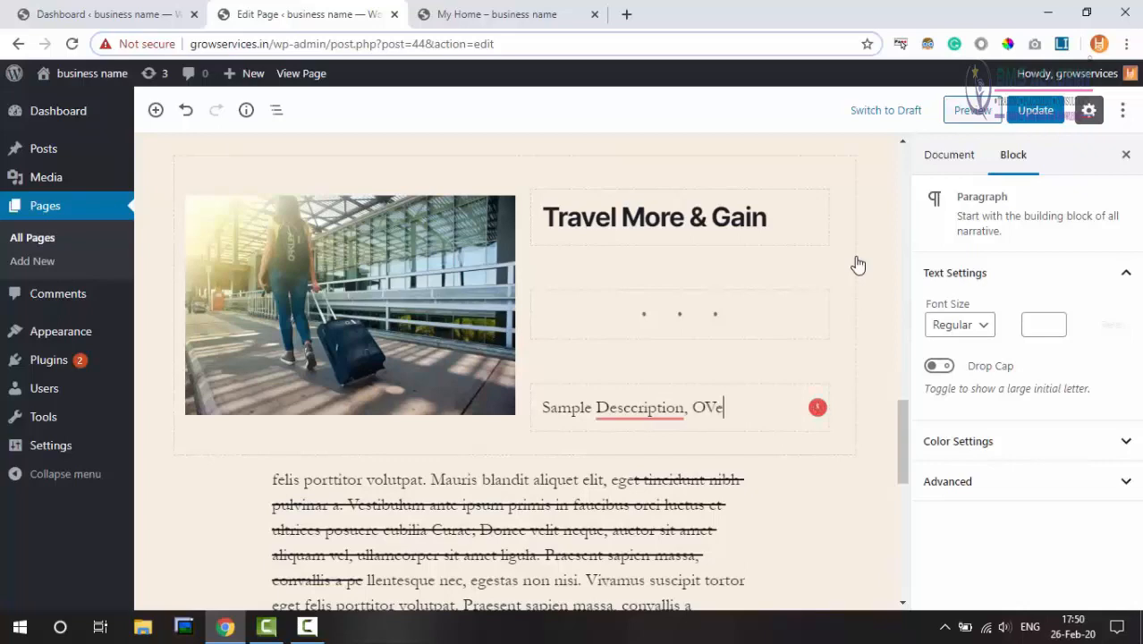
{"action": "type", "text": "rvie"}
{"action": "type", "text": "w"}
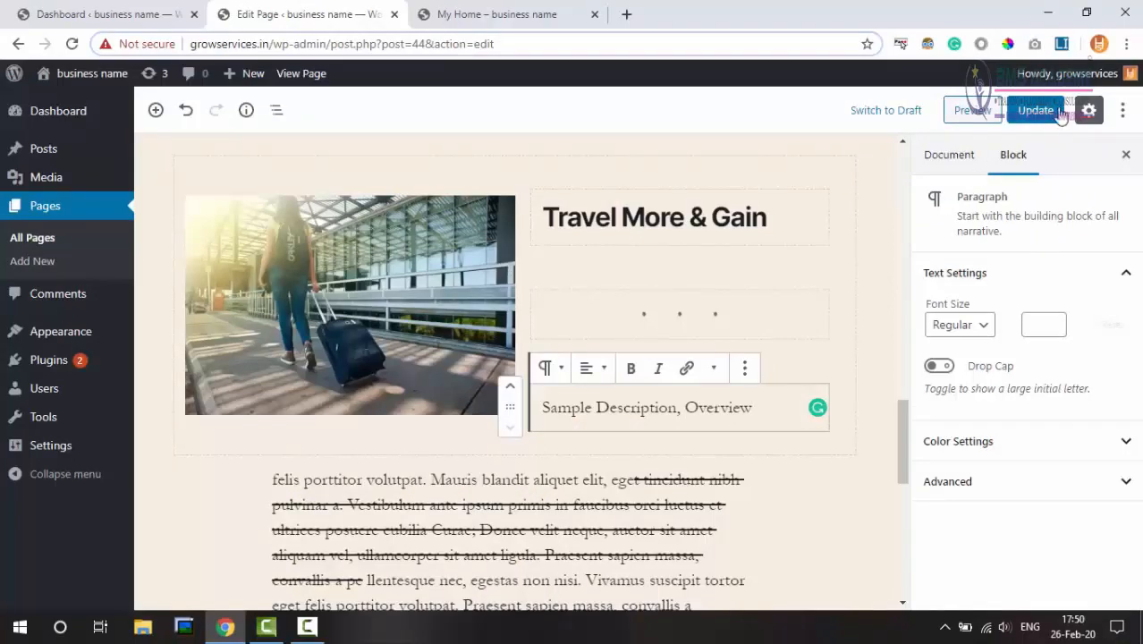
Update the page and check the "Travel More & Gain" section in the site preview
{"action": "left_click", "coordinate": [1038, 110]}
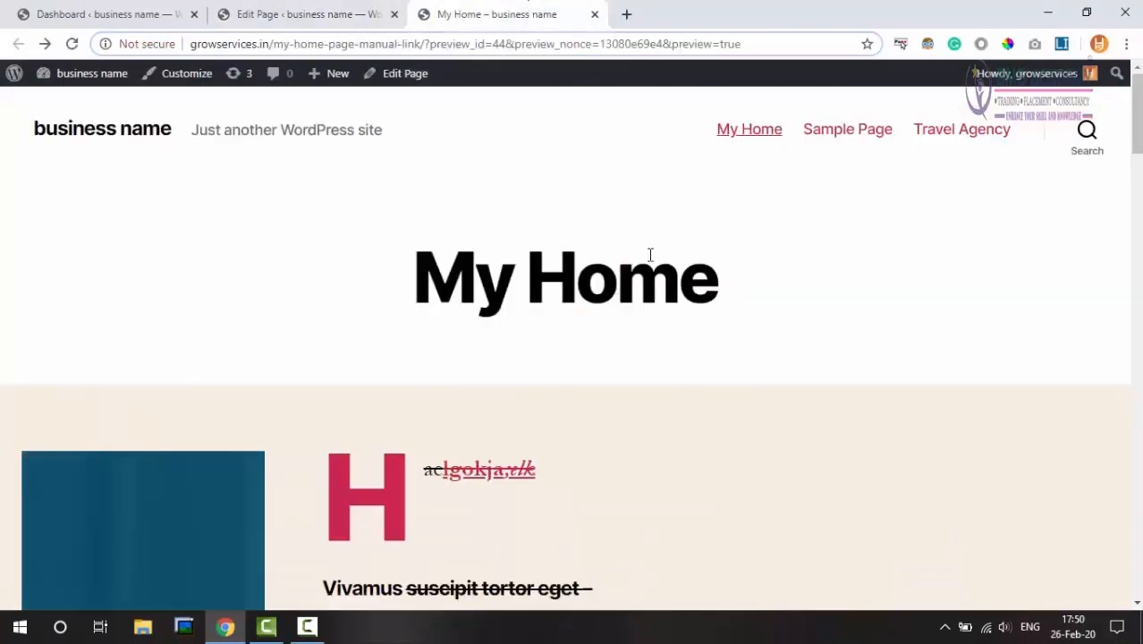
{"action": "scroll", "coordinate": [651, 254], "scroll_direction": "down", "scroll_amount": 5}
{"action": "scroll", "coordinate": [650, 255], "scroll_direction": "down", "scroll_amount": 10}
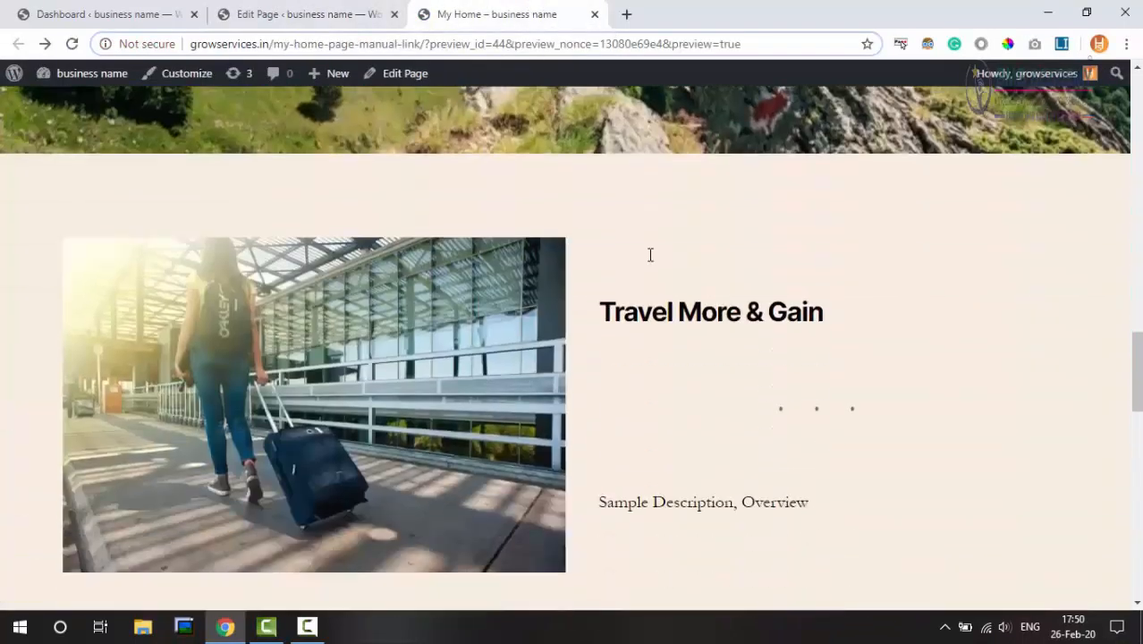
{"action": "scroll", "coordinate": [651, 255], "scroll_direction": "down", "scroll_amount": 1}
{"action": "scroll", "coordinate": [650, 252], "scroll_direction": "up", "scroll_amount": 1}
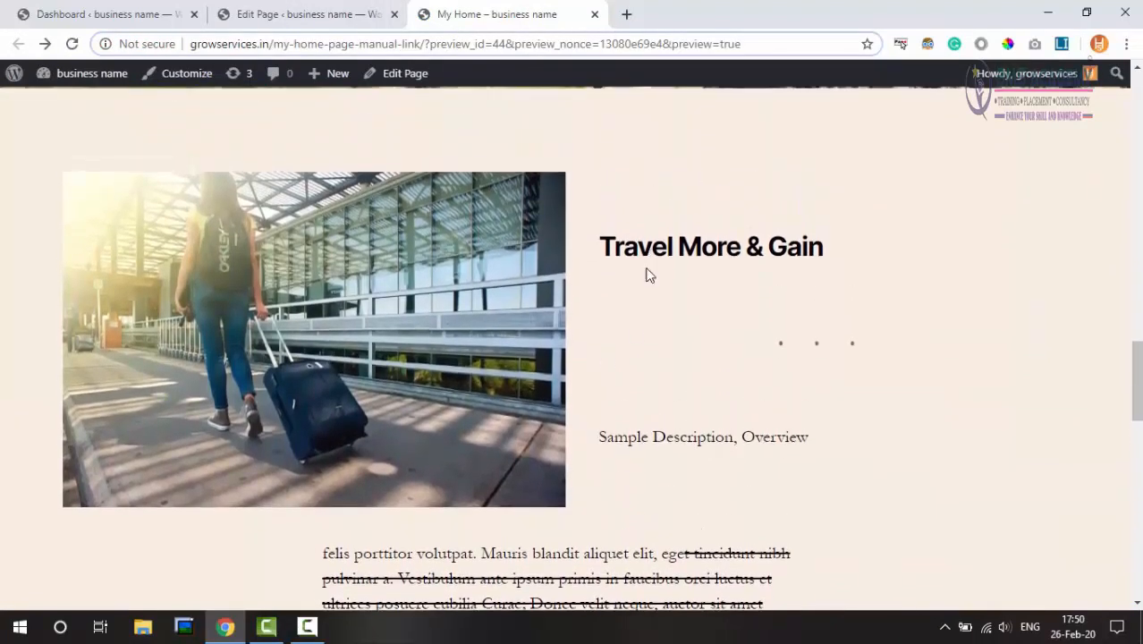
Remove the three-dot separator below the "Travel More & Gain" heading in the page editor and update the page
{"action": "left_click", "coordinate": [305, 14]}
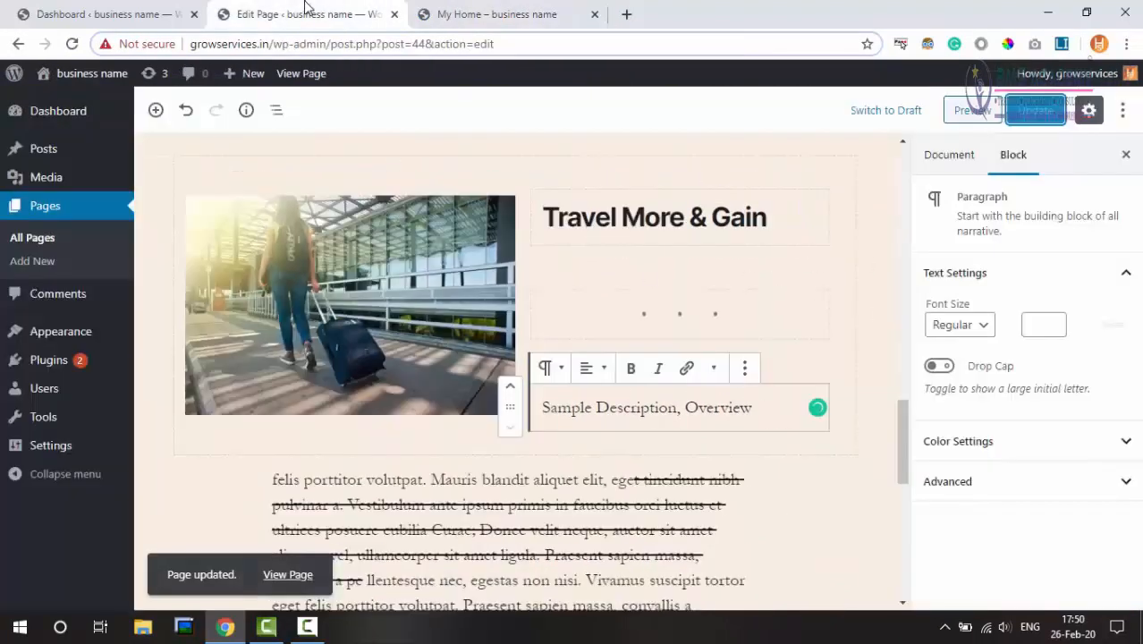
{"action": "left_click", "coordinate": [702, 316]}
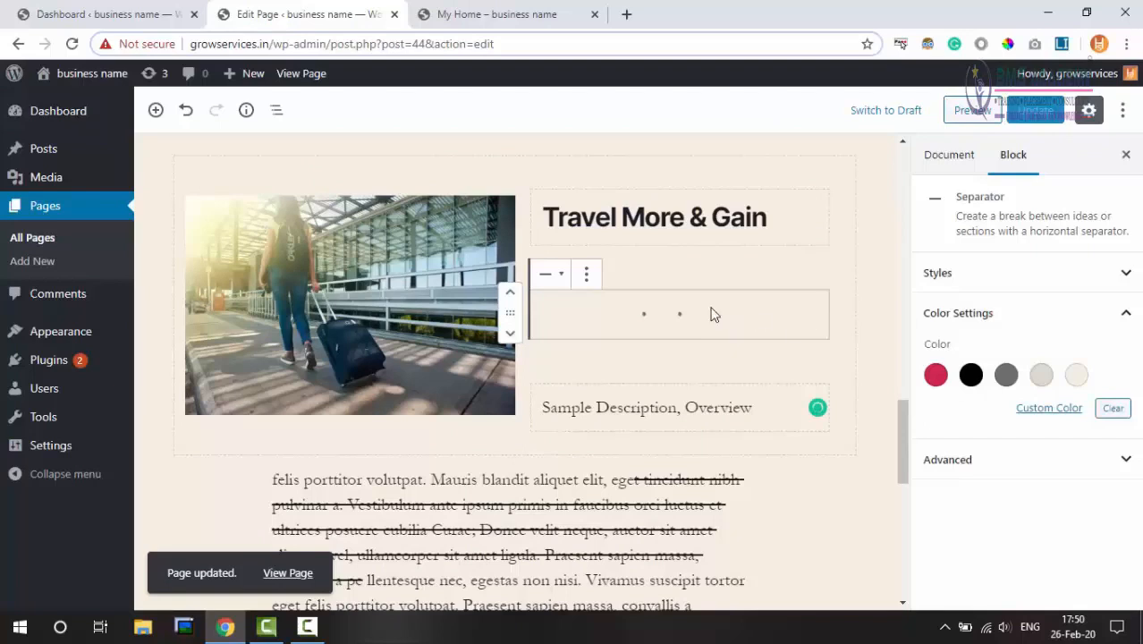
{"action": "left_click", "coordinate": [586, 273]}
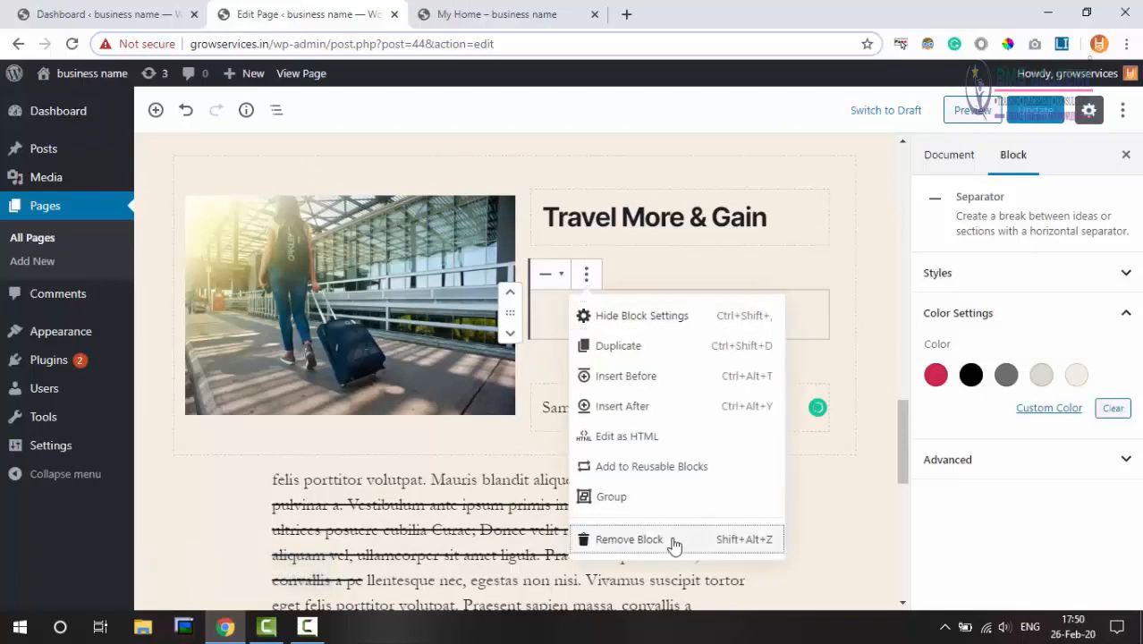
{"action": "left_click", "coordinate": [674, 539]}
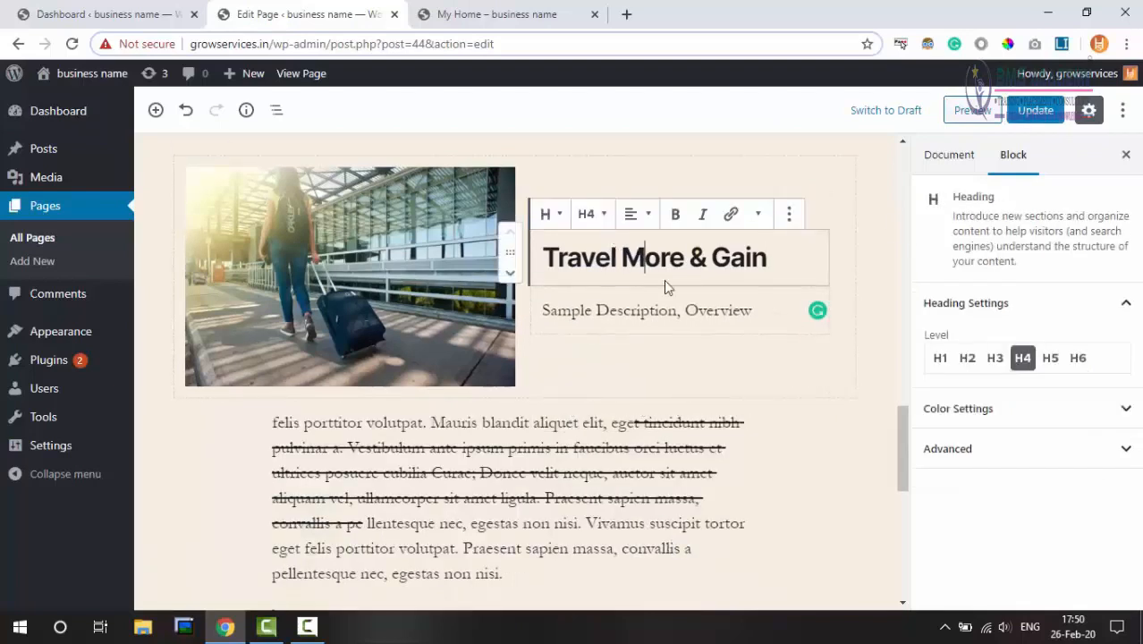
{"action": "left_click", "coordinate": [759, 316]}
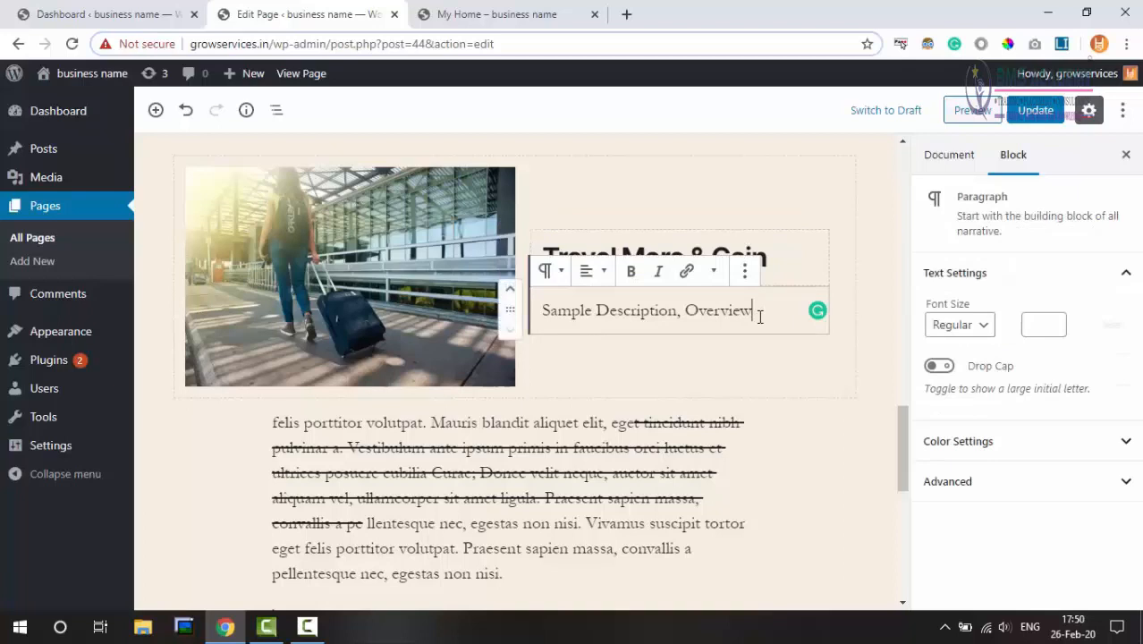
{"action": "left_click", "coordinate": [1038, 111]}
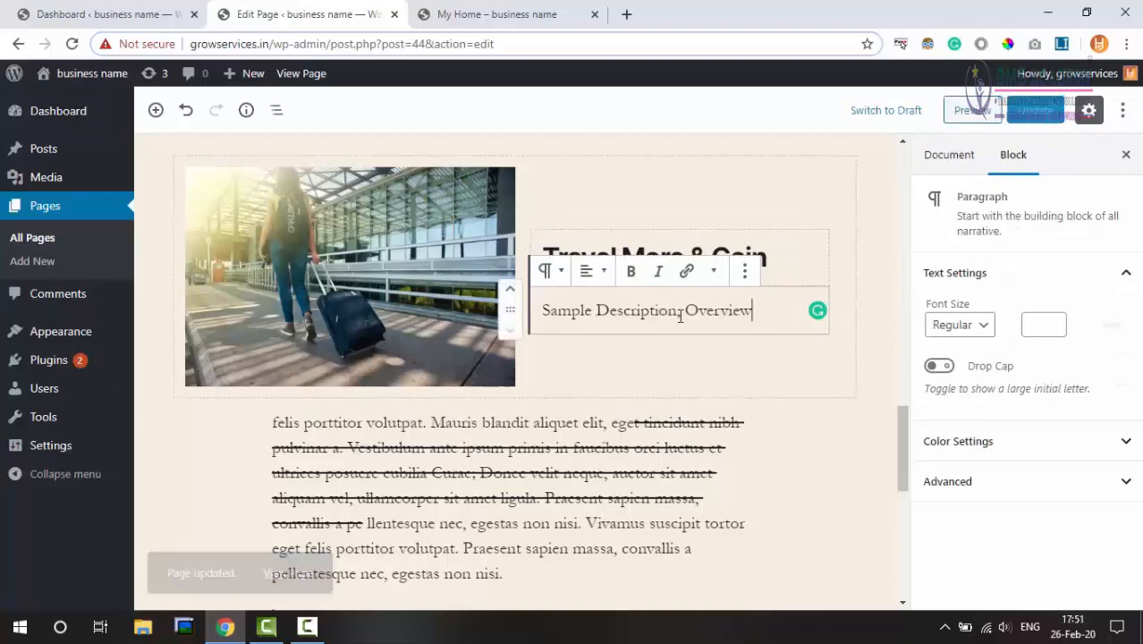
Narrow the image column of the Media & Text block and set the block's alignment to Full Width
{"action": "left_click", "coordinate": [366, 249]}
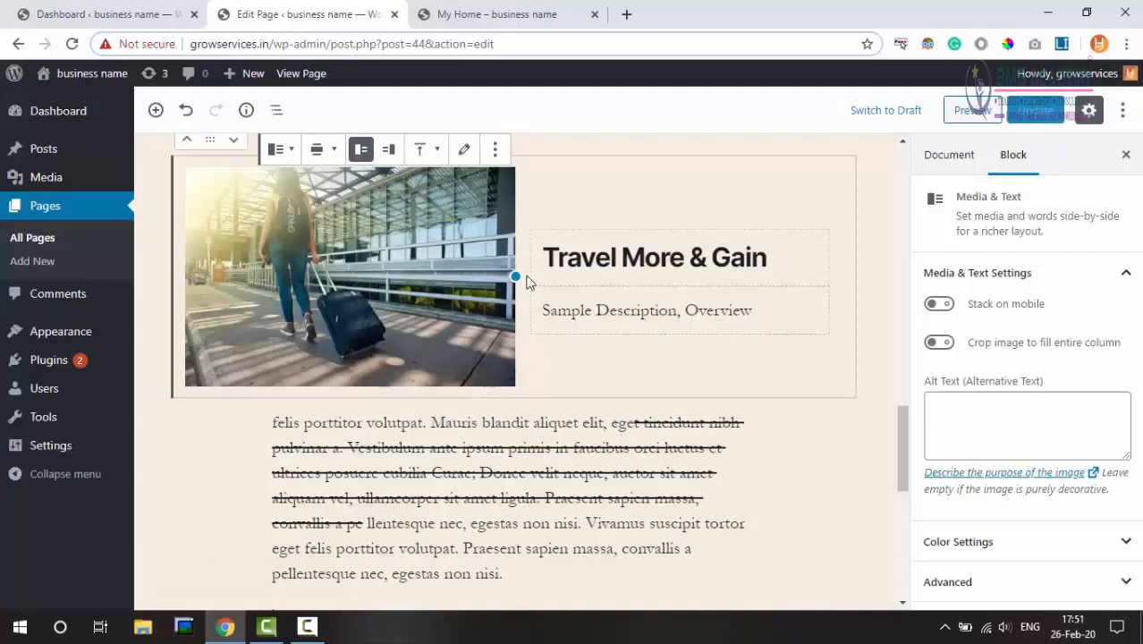
{"action": "left_click_drag", "start_coordinate": [516, 276], "coordinate": [462, 280]}
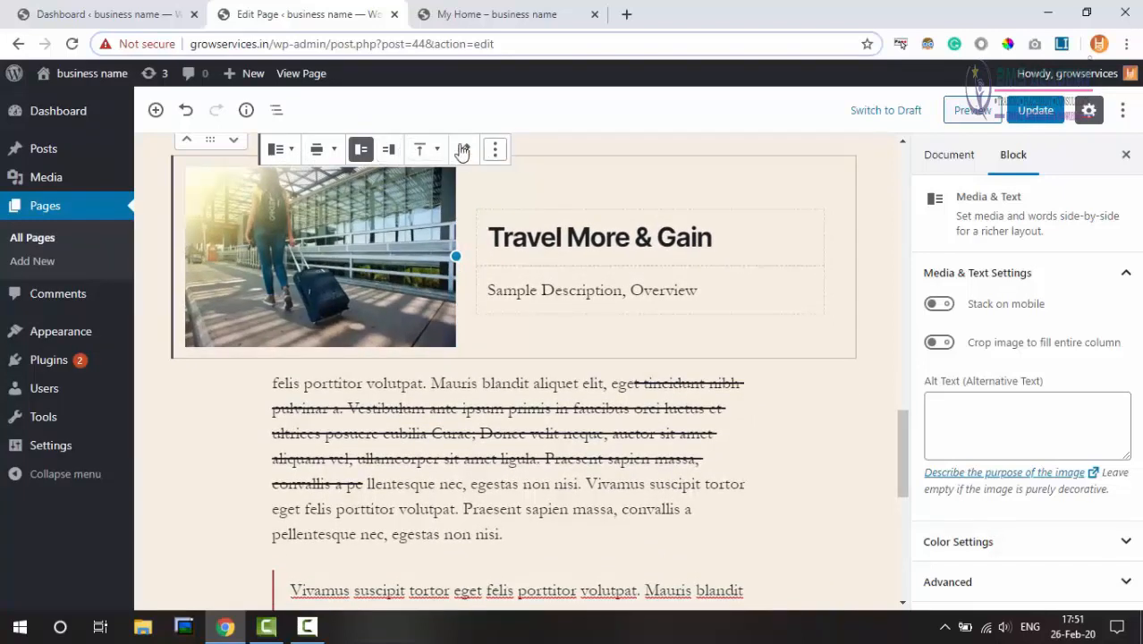
{"action": "left_click", "coordinate": [280, 152]}
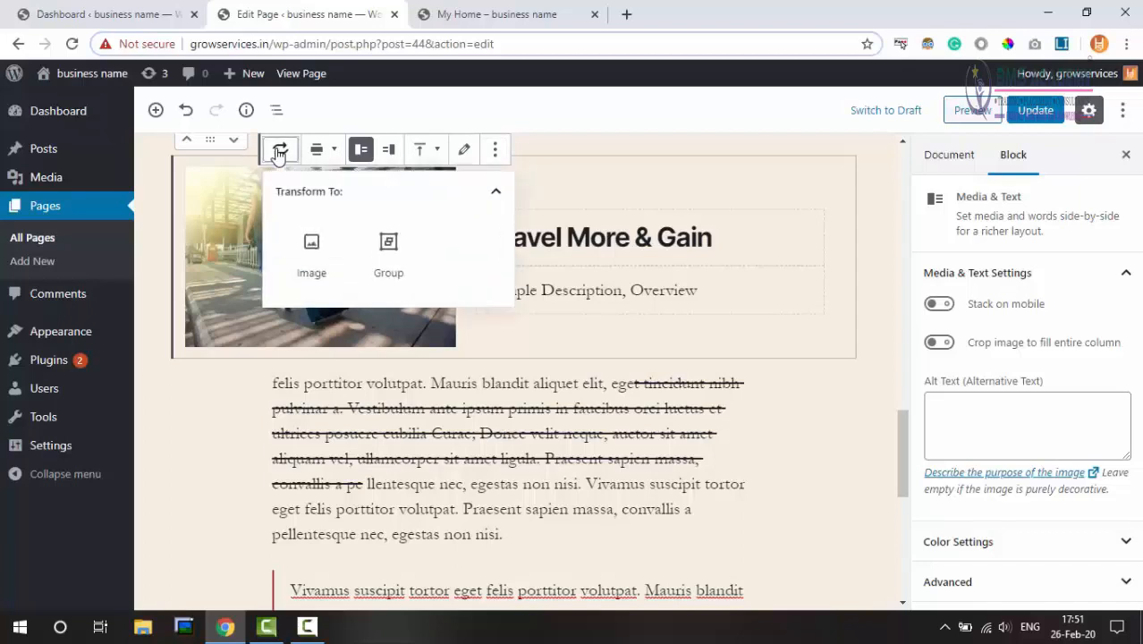
{"action": "left_click", "coordinate": [280, 152]}
{"action": "left_click", "coordinate": [319, 152]}
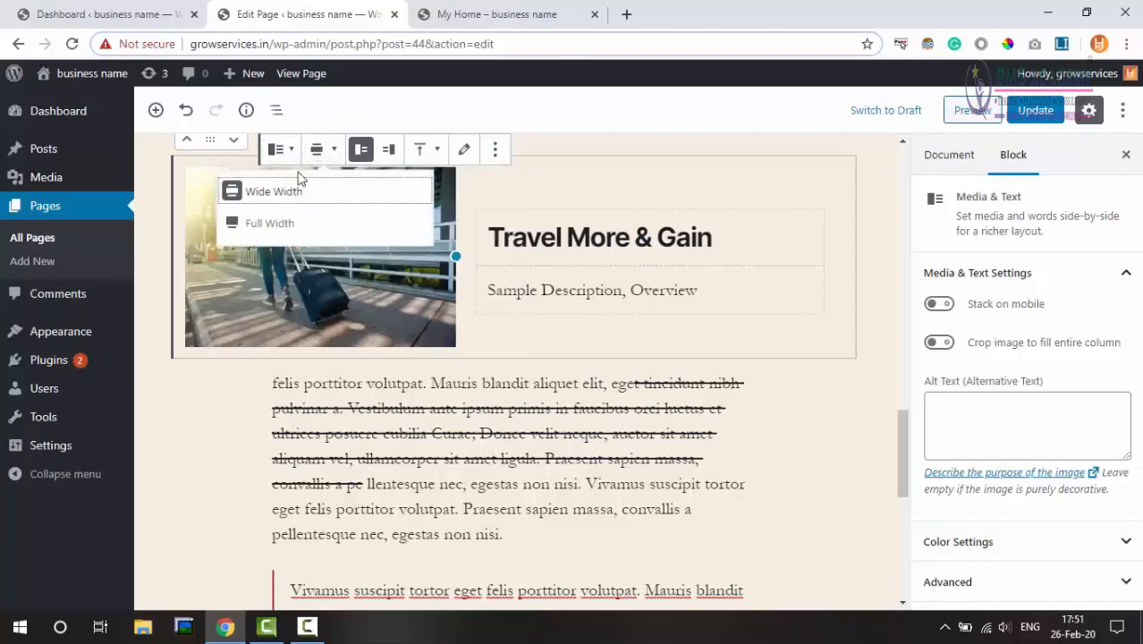
{"action": "left_click", "coordinate": [282, 225]}
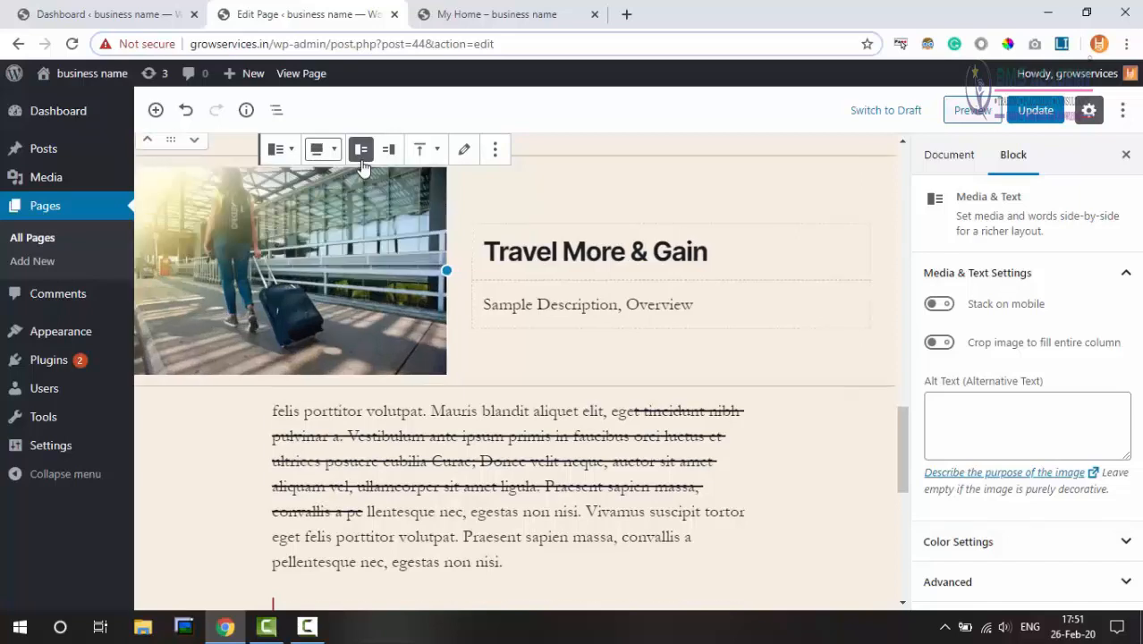
Update the page and check the full-width "Travel More & Gain" section in the site preview
{"action": "left_click", "coordinate": [1052, 112]}
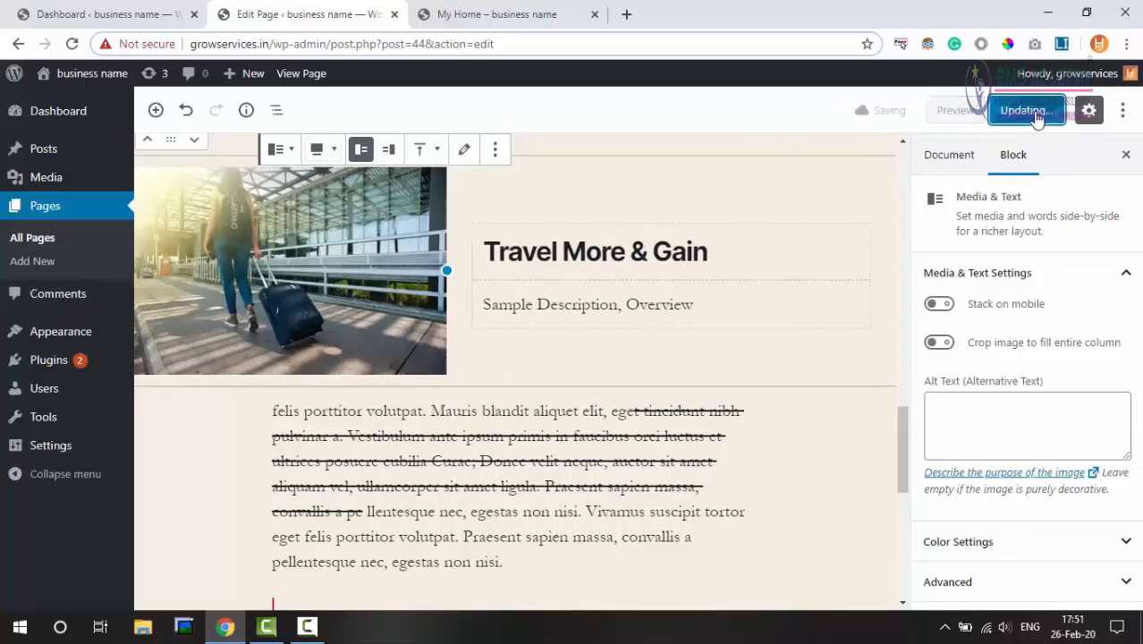
{"action": "left_click", "coordinate": [972, 110]}
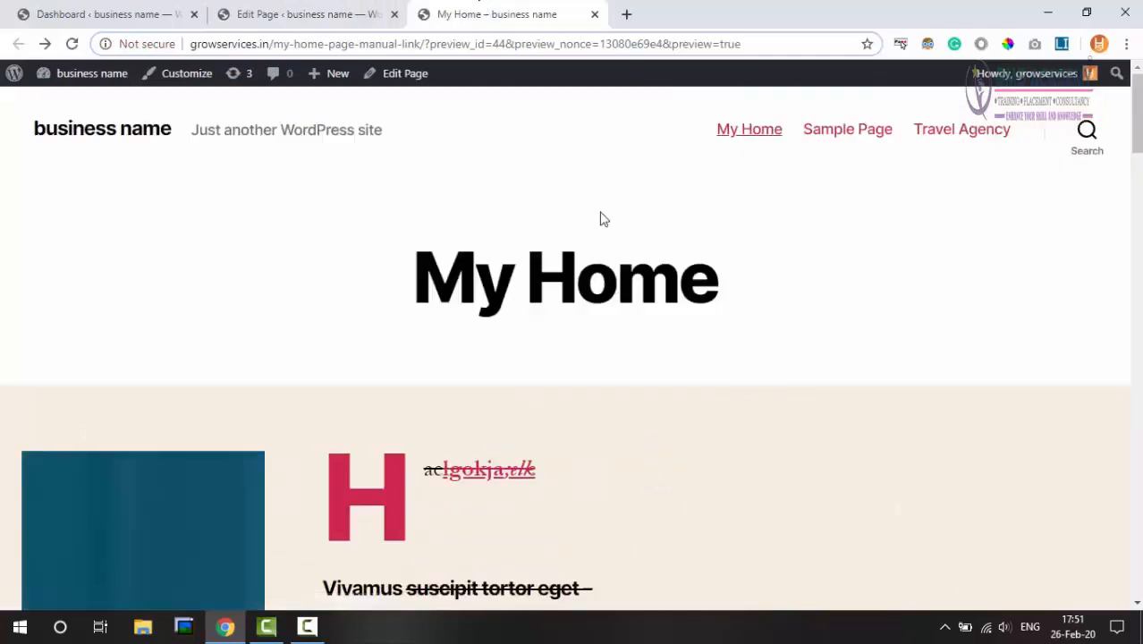
{"action": "scroll", "coordinate": [600, 214], "scroll_direction": "down", "scroll_amount": 10}
{"action": "scroll", "coordinate": [601, 217], "scroll_direction": "down", "scroll_amount": 7}
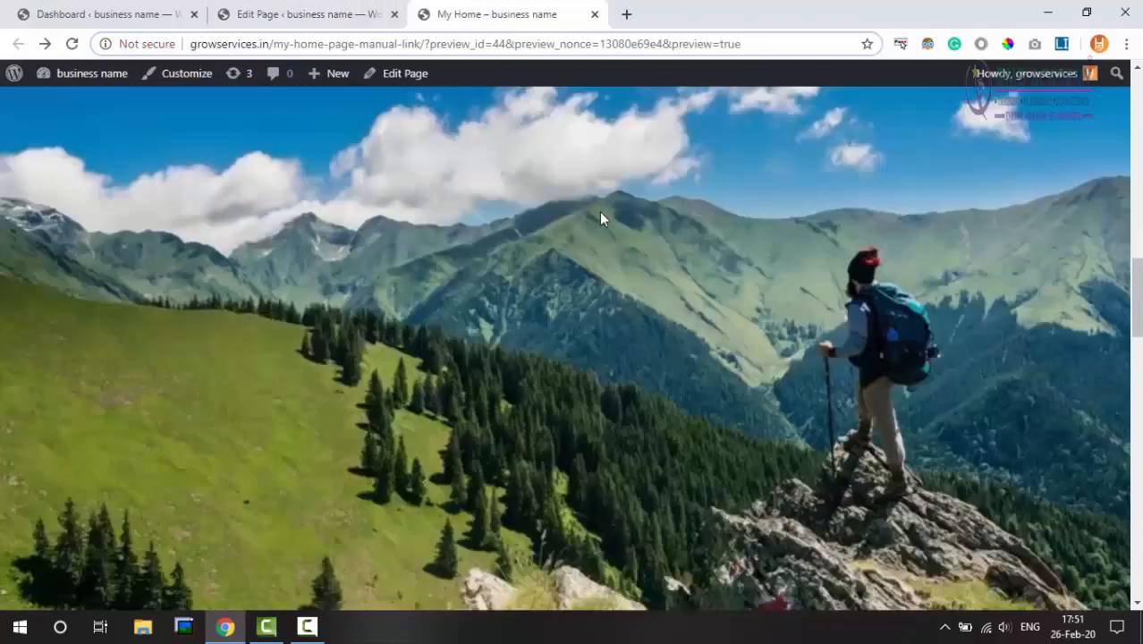
{"action": "scroll", "coordinate": [54, 365], "scroll_direction": "down", "scroll_amount": 2}
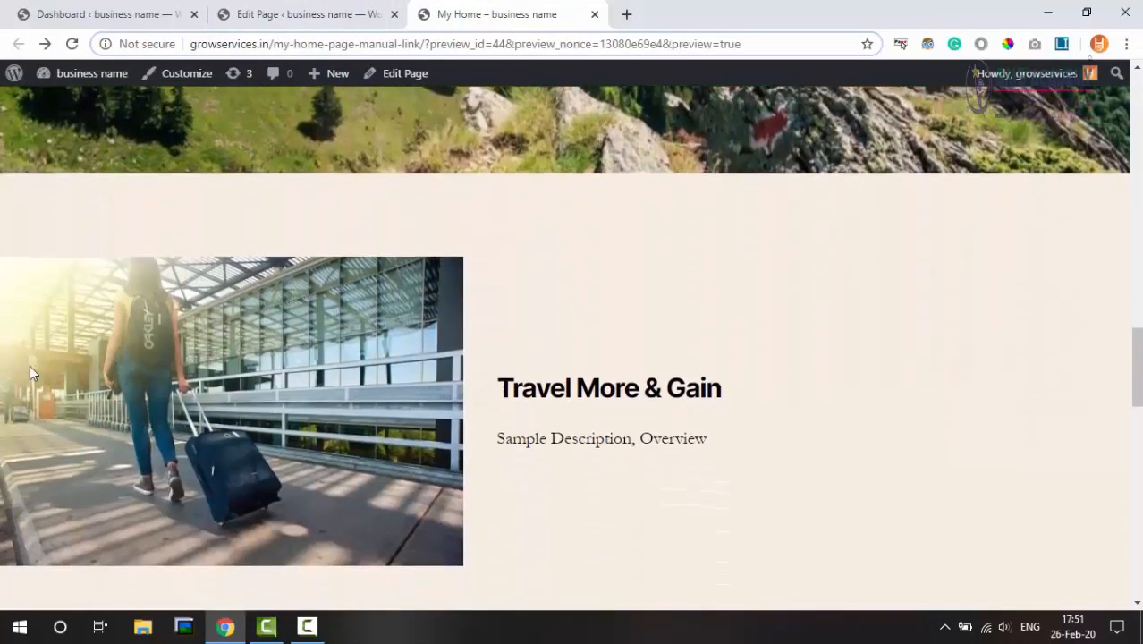
{"action": "left_click", "coordinate": [194, 14]}
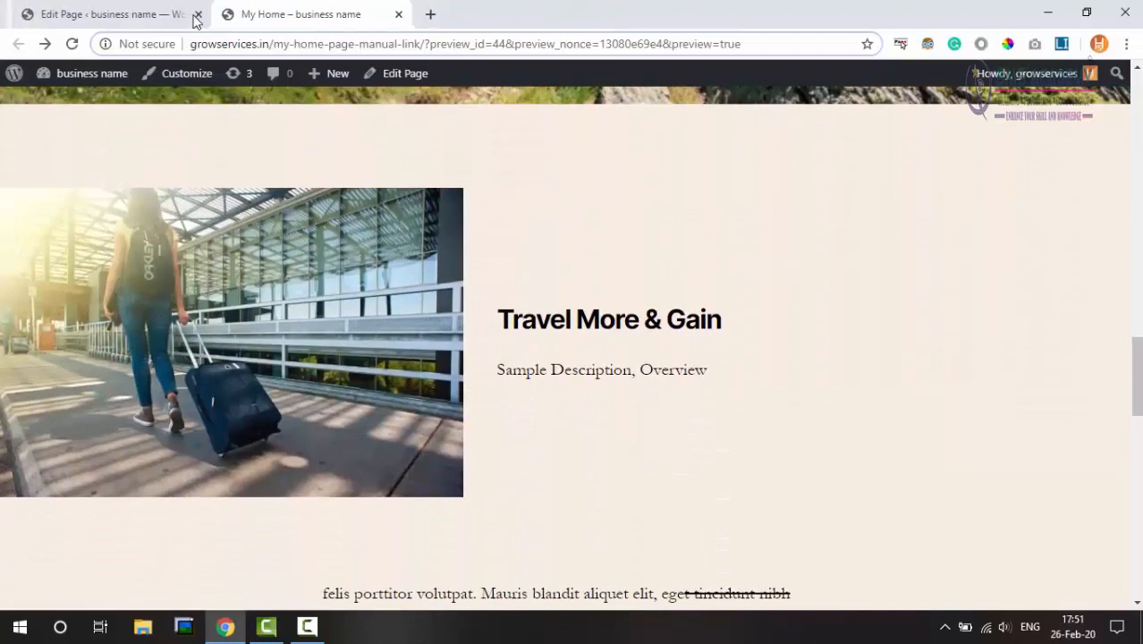
{"action": "left_click", "coordinate": [189, 12]}
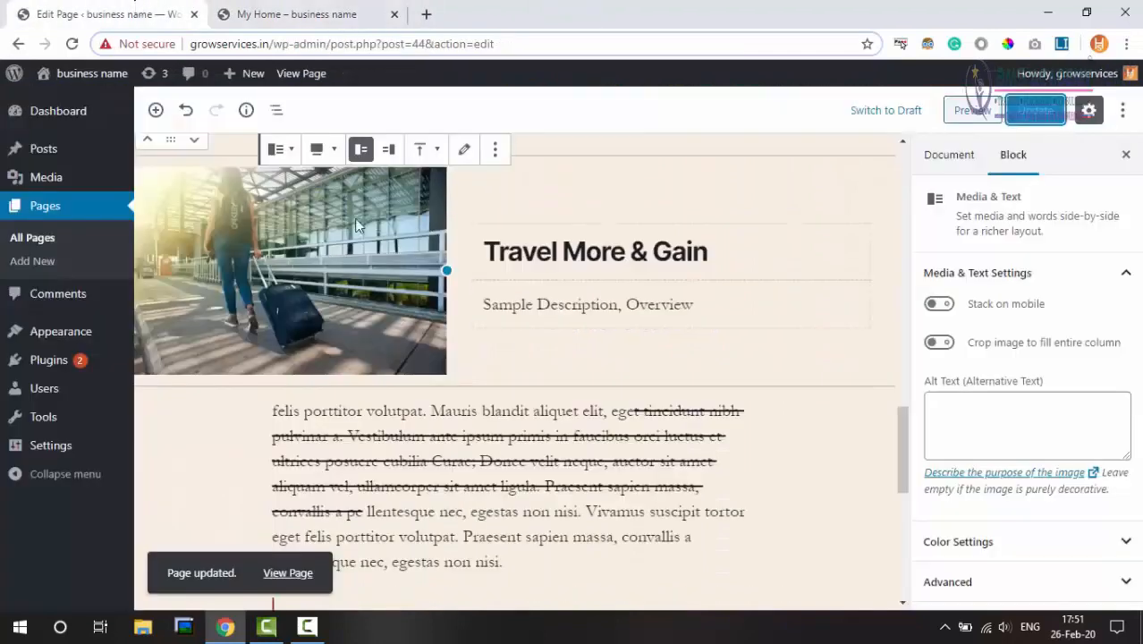
Show the Media & Text image on the right of the text and check the updated section in the site preview
{"action": "left_click", "coordinate": [389, 151]}
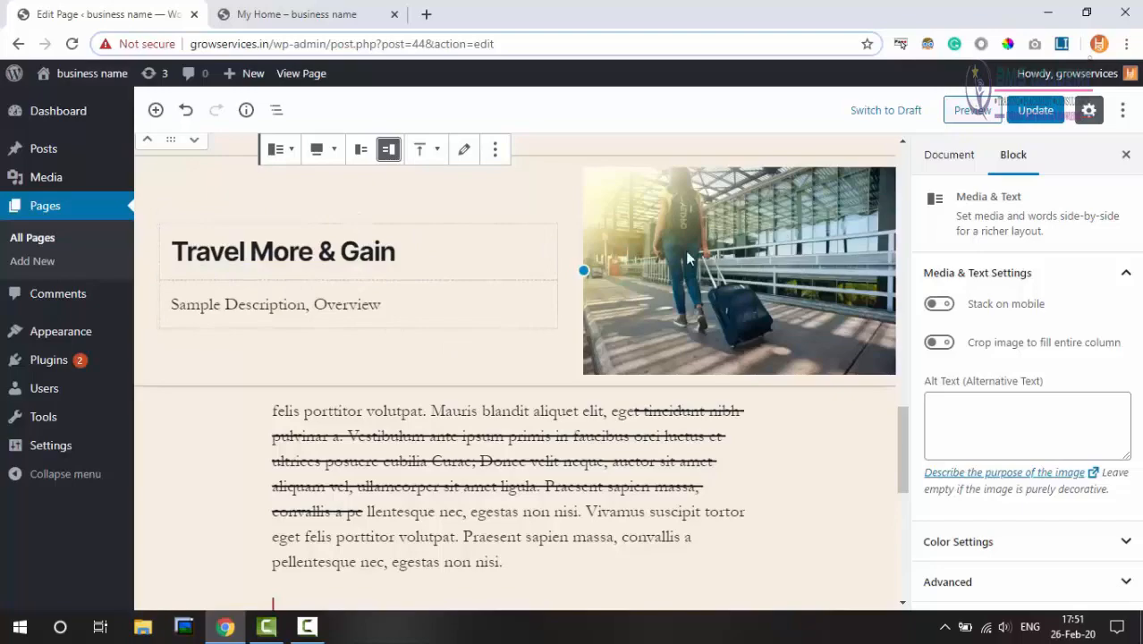
{"action": "left_click", "coordinate": [972, 111]}
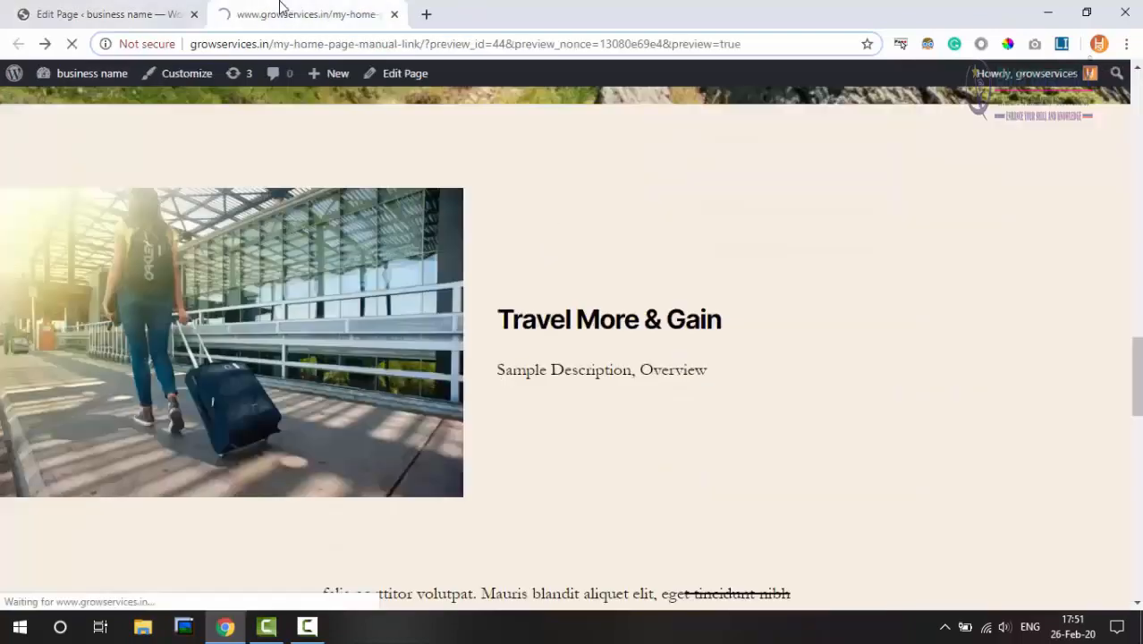
{"action": "scroll", "coordinate": [743, 404], "scroll_direction": "down", "scroll_amount": 15}
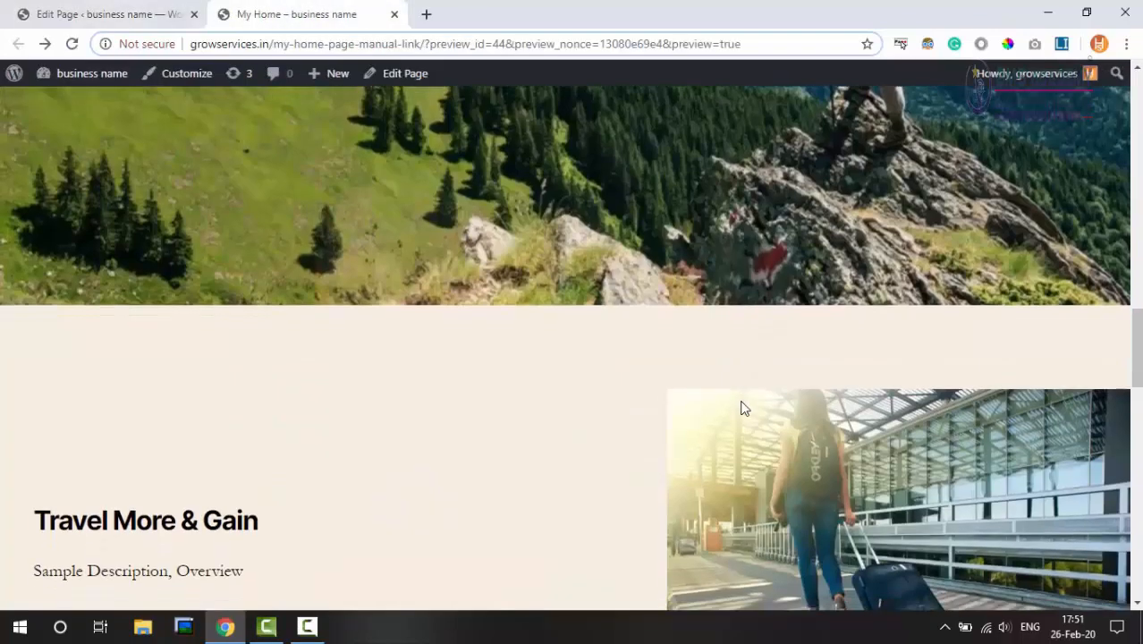
{"action": "scroll", "coordinate": [741, 408], "scroll_direction": "up", "scroll_amount": 5}
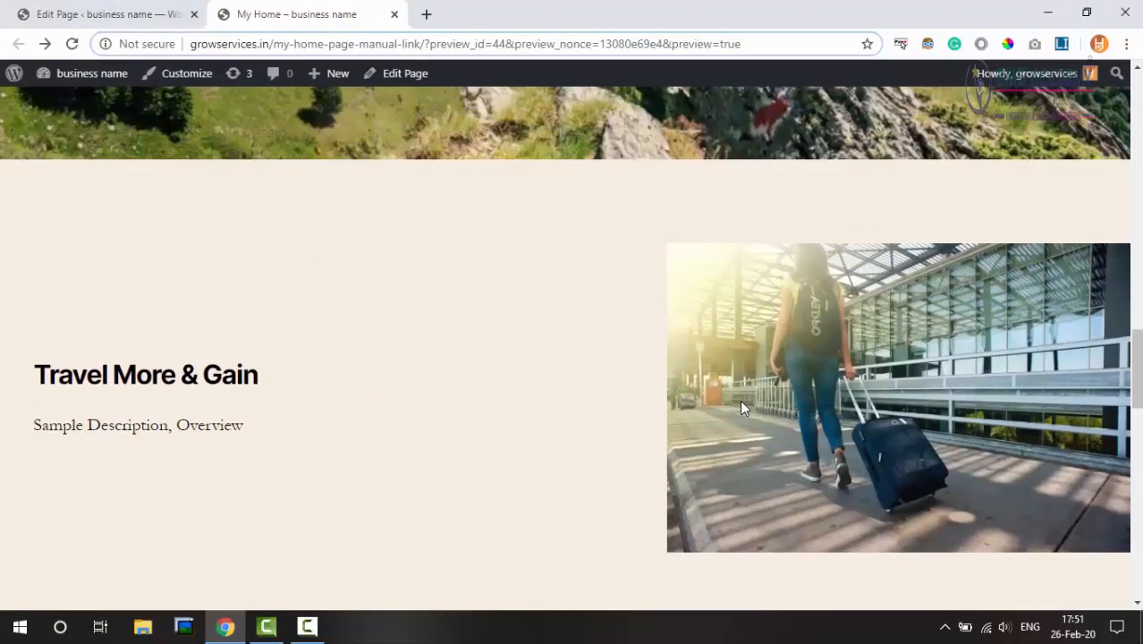
{"action": "left_click", "coordinate": [141, 11]}
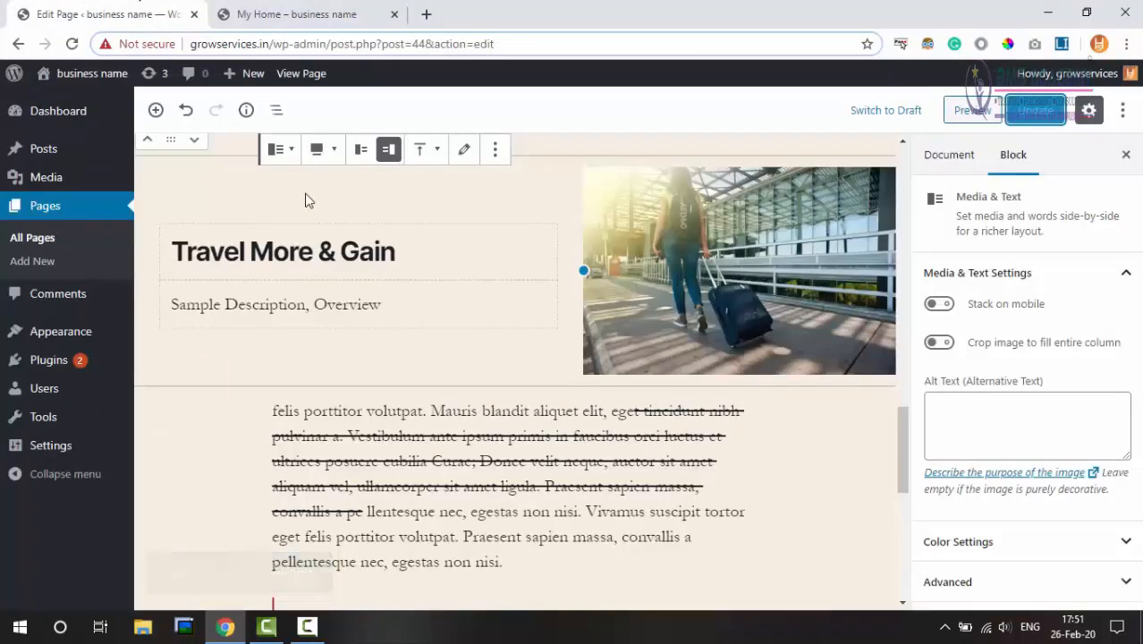
Try Vertically Align Middle and Vertically Align Bottom on the Media & Text block
{"action": "left_click", "coordinate": [429, 152]}
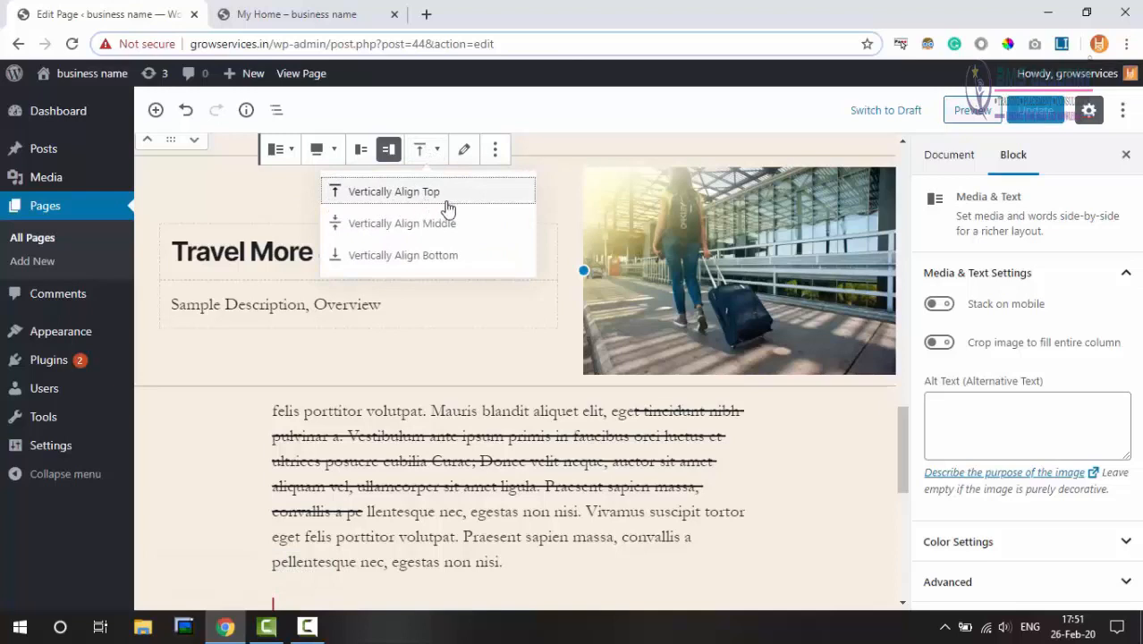
{"action": "left_click", "coordinate": [408, 224]}
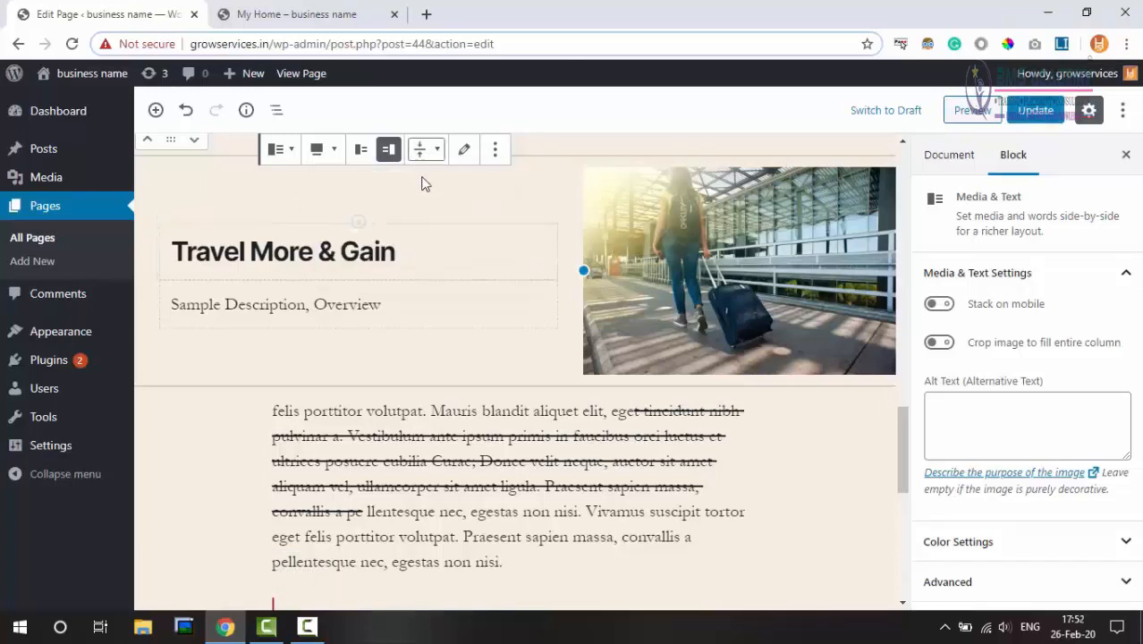
{"action": "left_click", "coordinate": [428, 152]}
{"action": "left_click", "coordinate": [444, 257]}
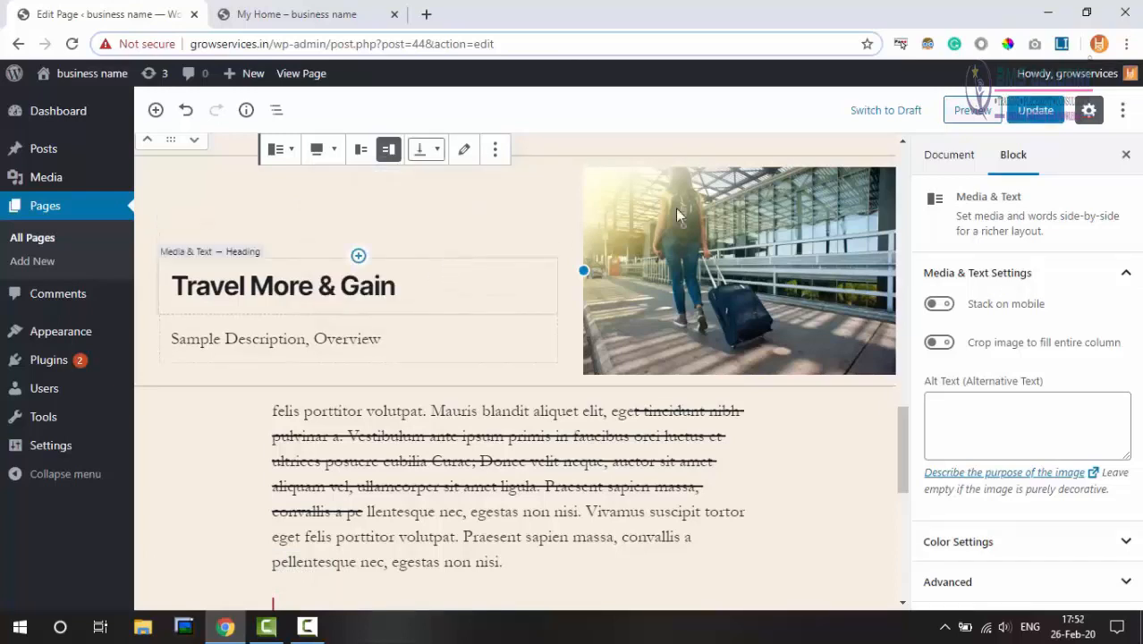
Update the page and check the bottom-aligned "Travel More & Gain" text in the site preview
{"action": "left_click", "coordinate": [1030, 113]}
{"action": "left_click", "coordinate": [383, 12]}
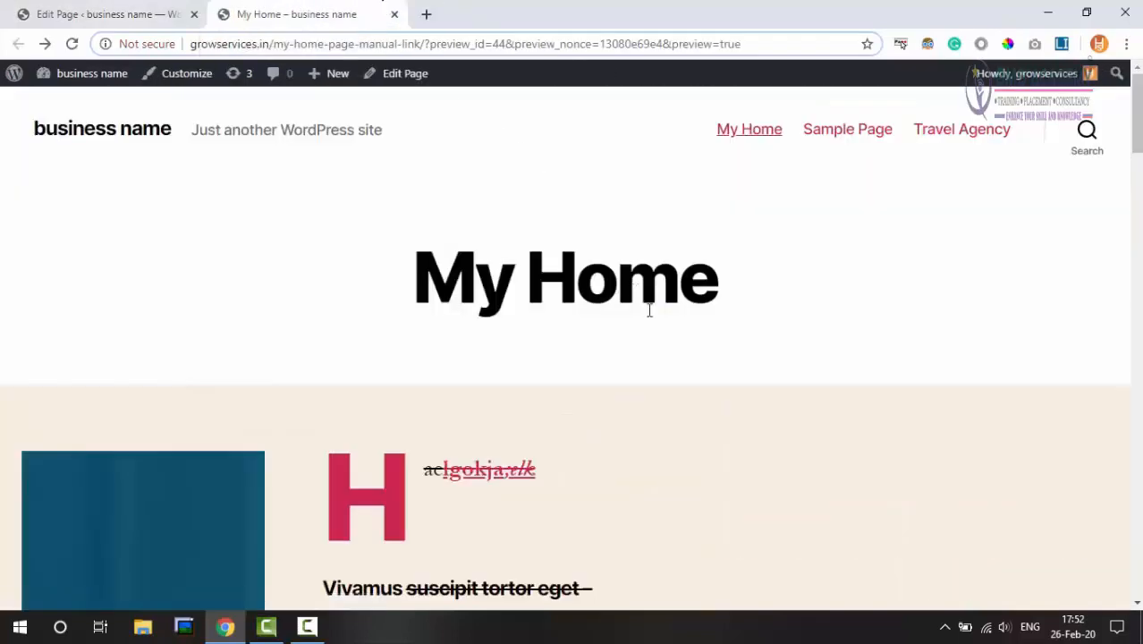
{"action": "scroll", "coordinate": [704, 408], "scroll_direction": "down", "scroll_amount": 15}
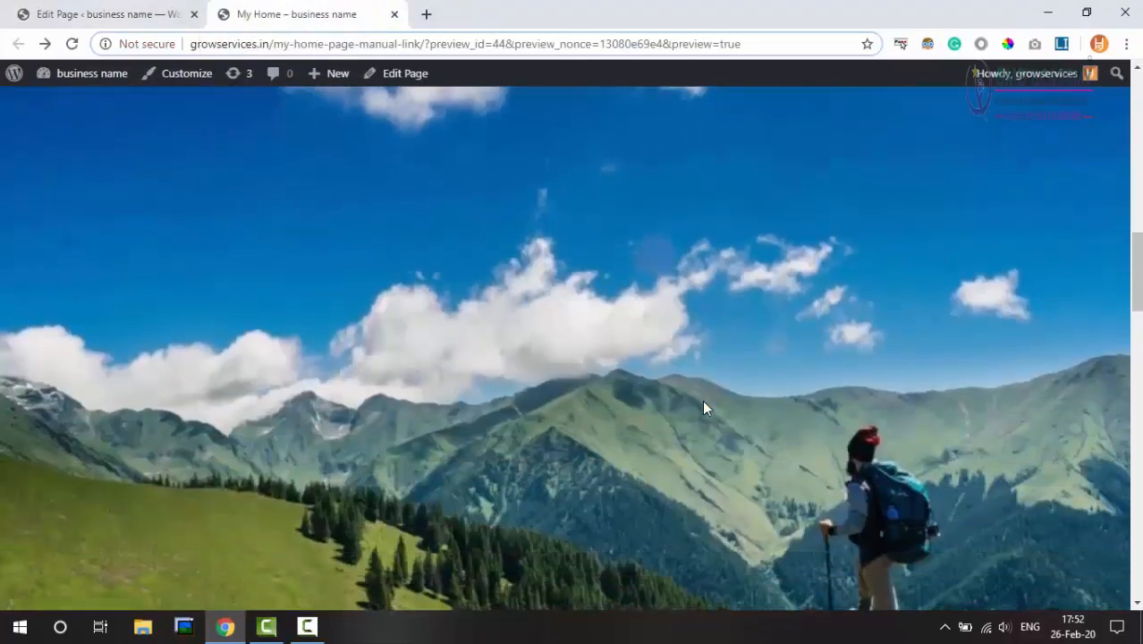
{"action": "scroll", "coordinate": [704, 408], "scroll_direction": "down", "scroll_amount": 8}
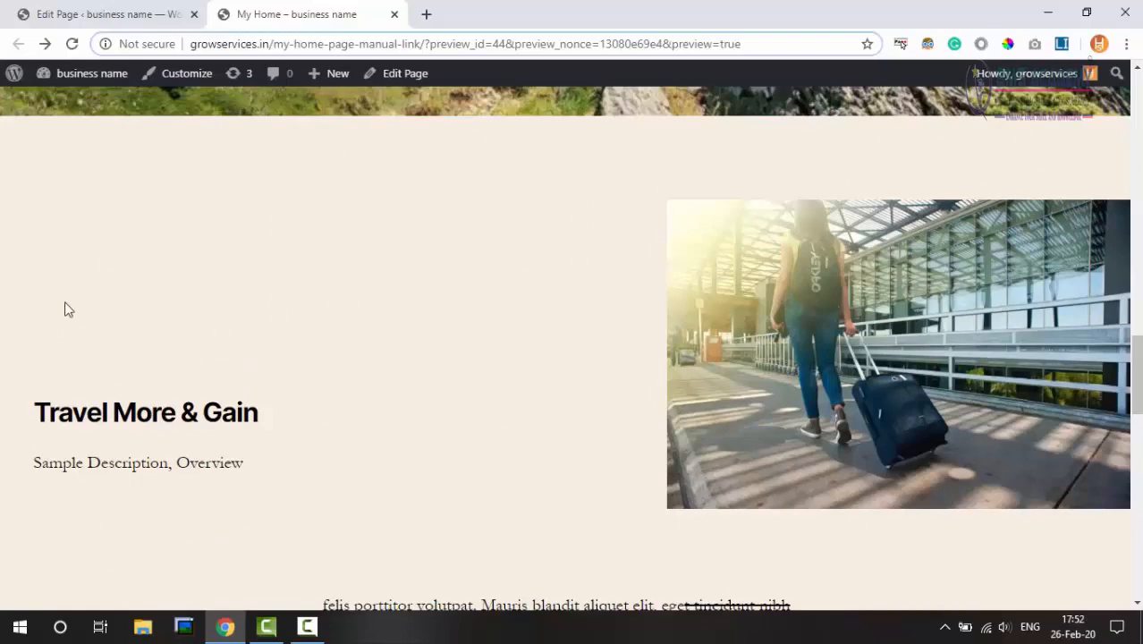
Compare the Middle, Bottom and Top vertical alignments of the Media & Text block and settle on Vertically Align Middle
{"action": "left_click", "coordinate": [103, 14]}
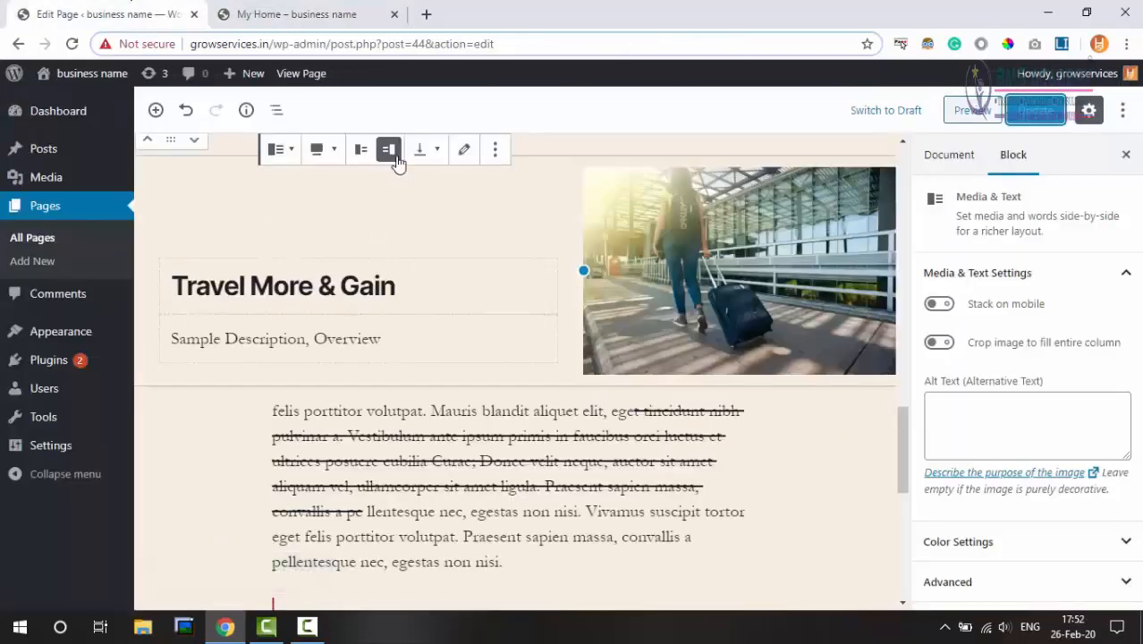
{"action": "left_click", "coordinate": [422, 149]}
{"action": "left_click", "coordinate": [414, 224]}
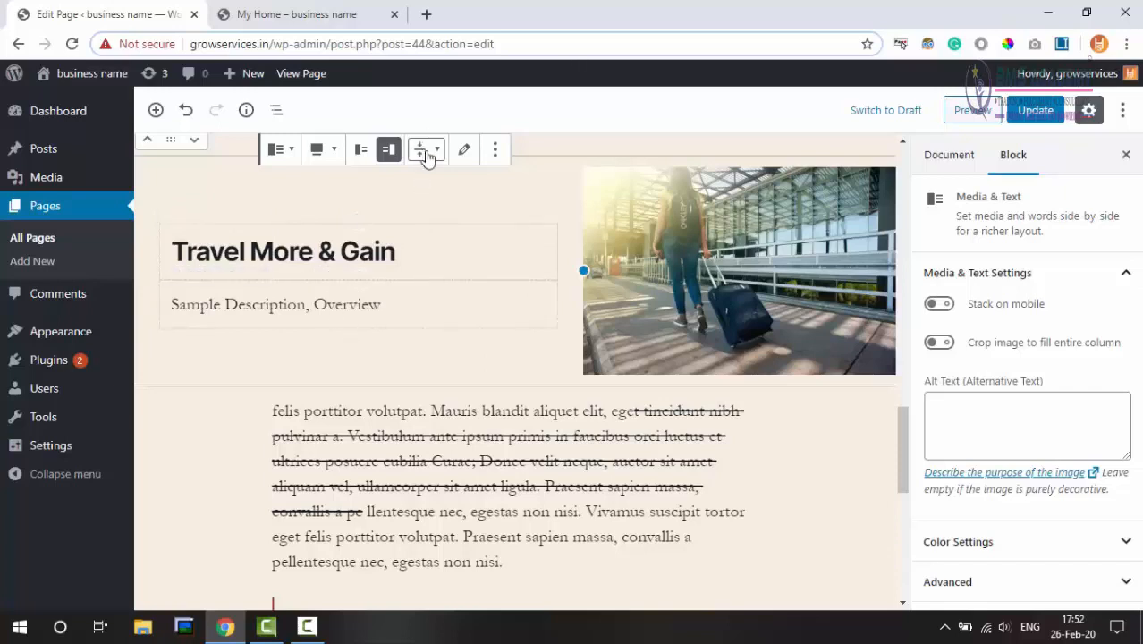
{"action": "left_click", "coordinate": [427, 153]}
{"action": "left_click", "coordinate": [431, 254]}
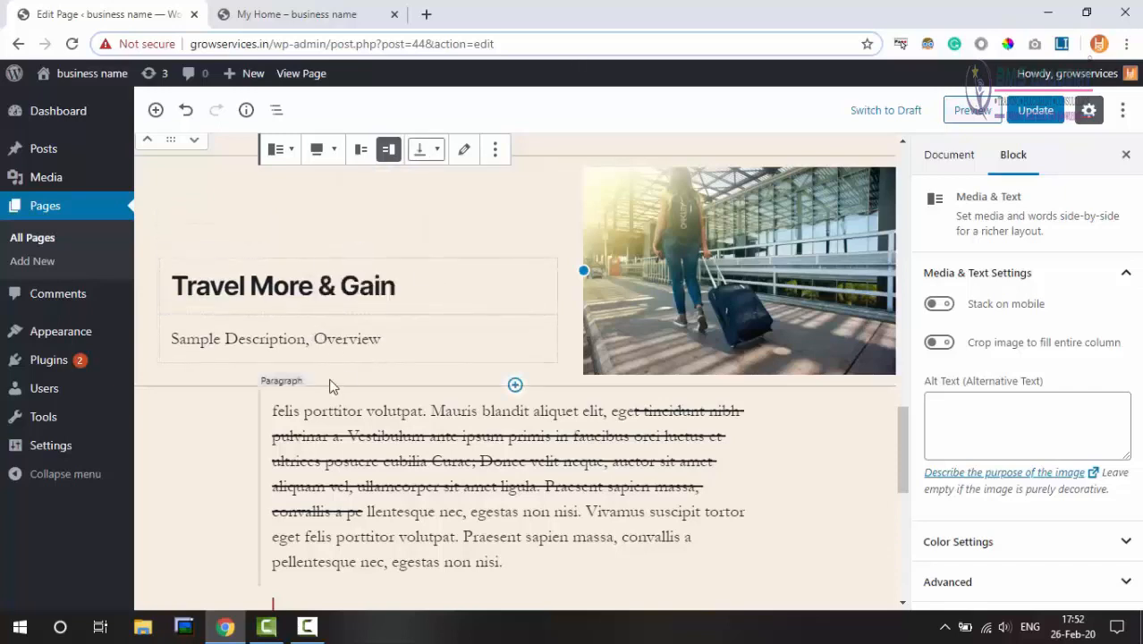
{"action": "left_click", "coordinate": [428, 153]}
{"action": "left_click", "coordinate": [434, 193]}
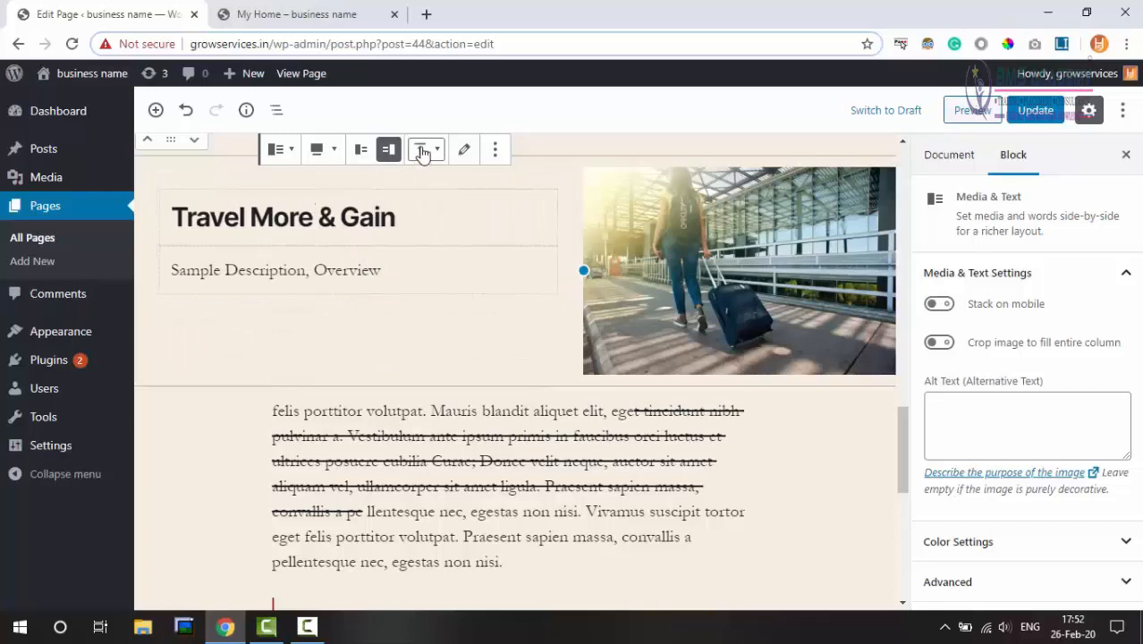
{"action": "left_click", "coordinate": [428, 149]}
{"action": "left_click", "coordinate": [434, 224]}
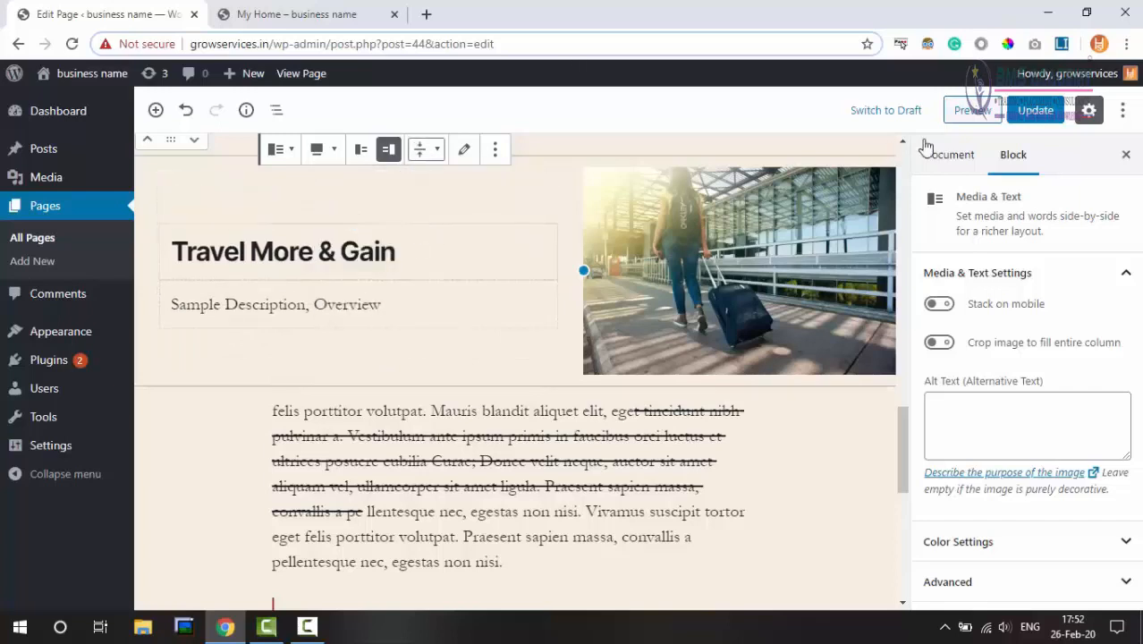
Update the page and check the middle-aligned "Travel More & Gain" section in the site preview
{"action": "left_click", "coordinate": [1038, 110]}
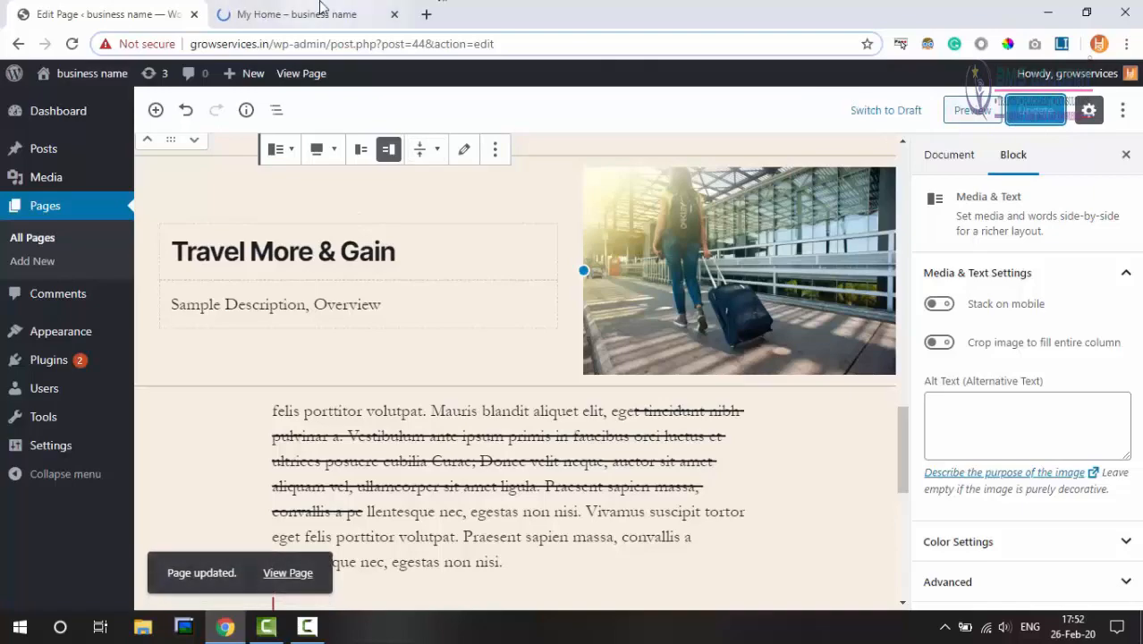
{"action": "scroll", "coordinate": [624, 247], "scroll_direction": "down", "scroll_amount": 10}
{"action": "scroll", "coordinate": [623, 248], "scroll_direction": "down", "scroll_amount": 10}
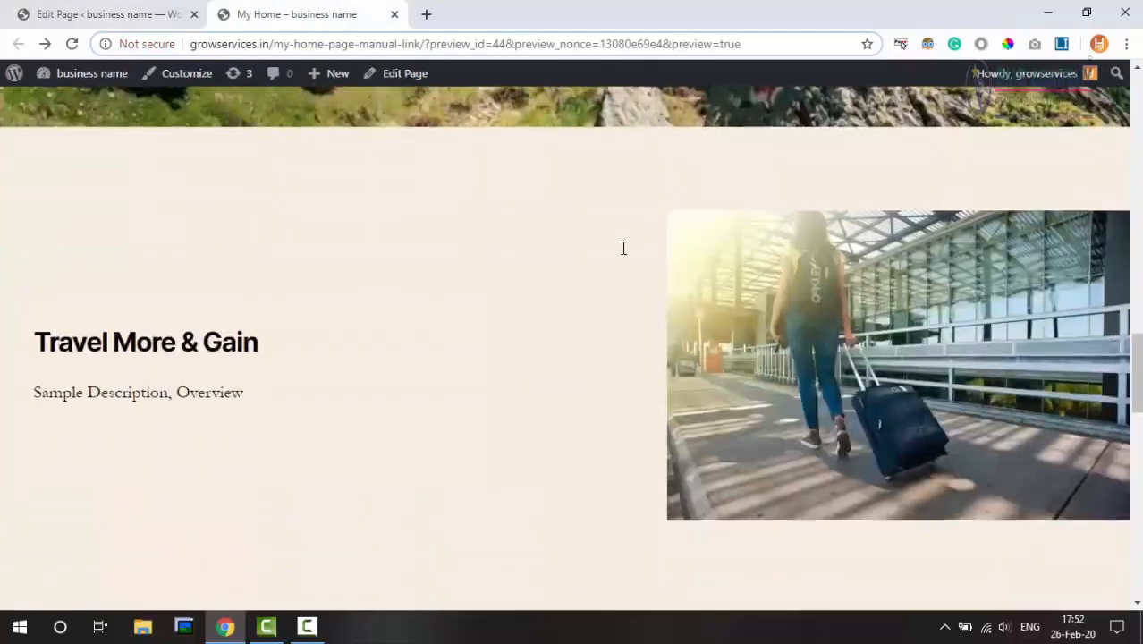
Replace the Media & Text block's image with the portrait Mountain.png from the media library
{"action": "scroll", "coordinate": [612, 359], "scroll_direction": "up", "scroll_amount": 3}
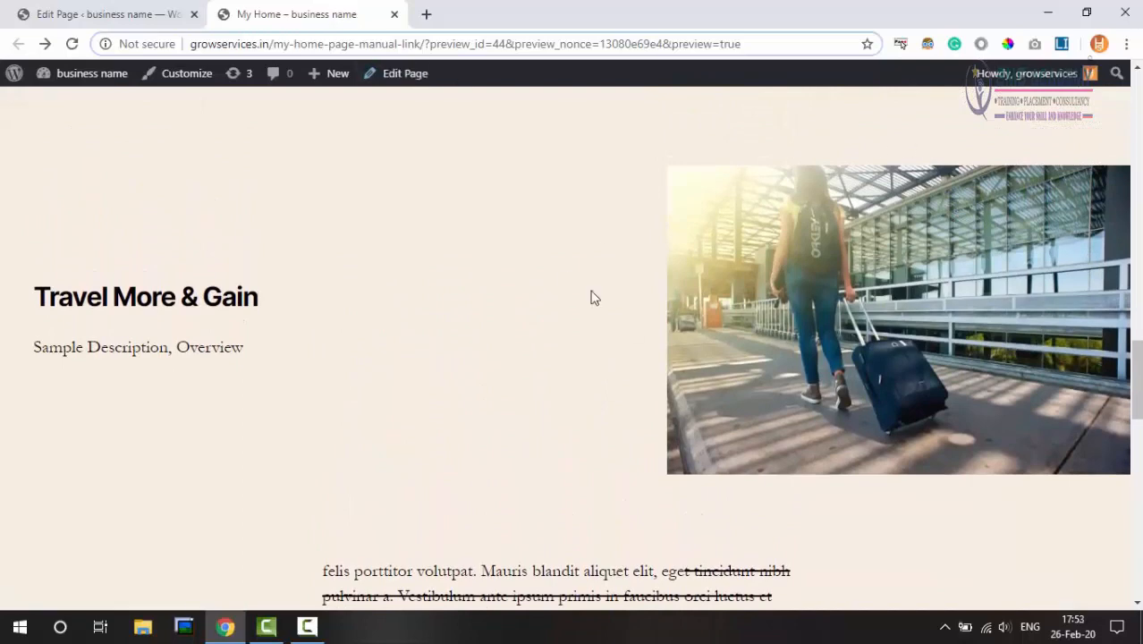
{"action": "left_click", "coordinate": [119, 6]}
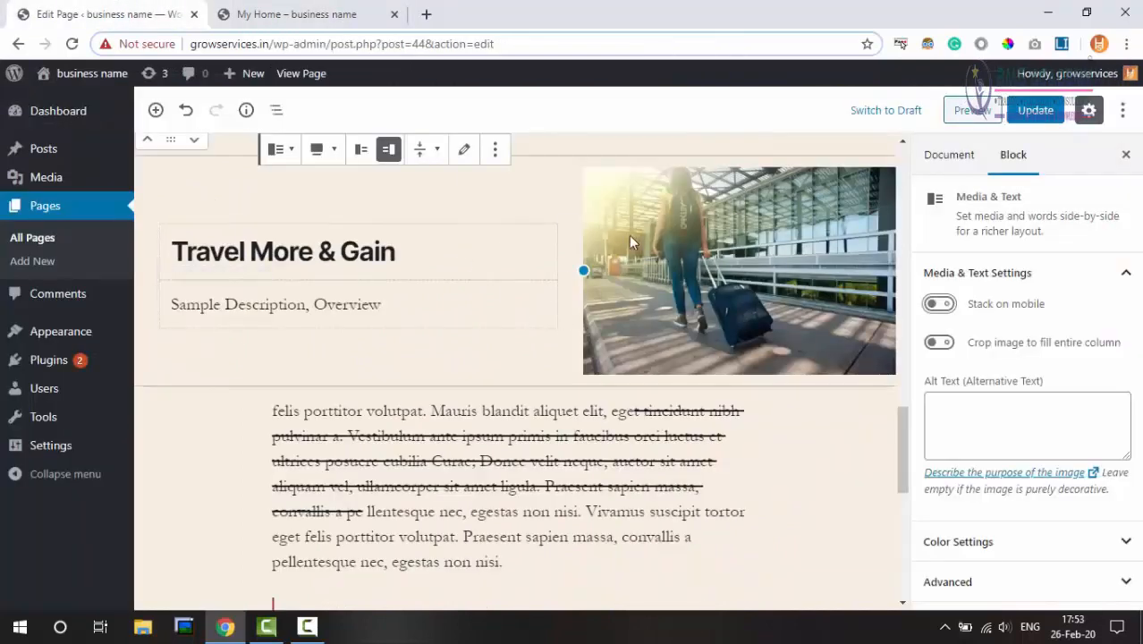
{"action": "scroll", "coordinate": [557, 215], "scroll_direction": "up", "scroll_amount": 1}
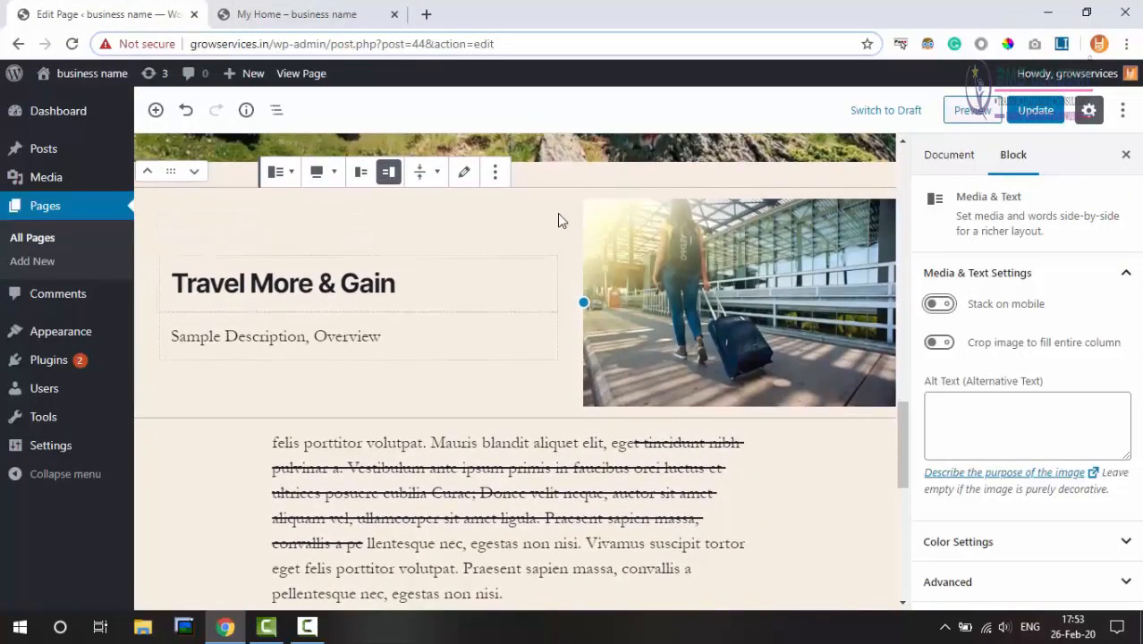
{"action": "left_click", "coordinate": [466, 173]}
{"action": "left_click", "coordinate": [208, 286]}
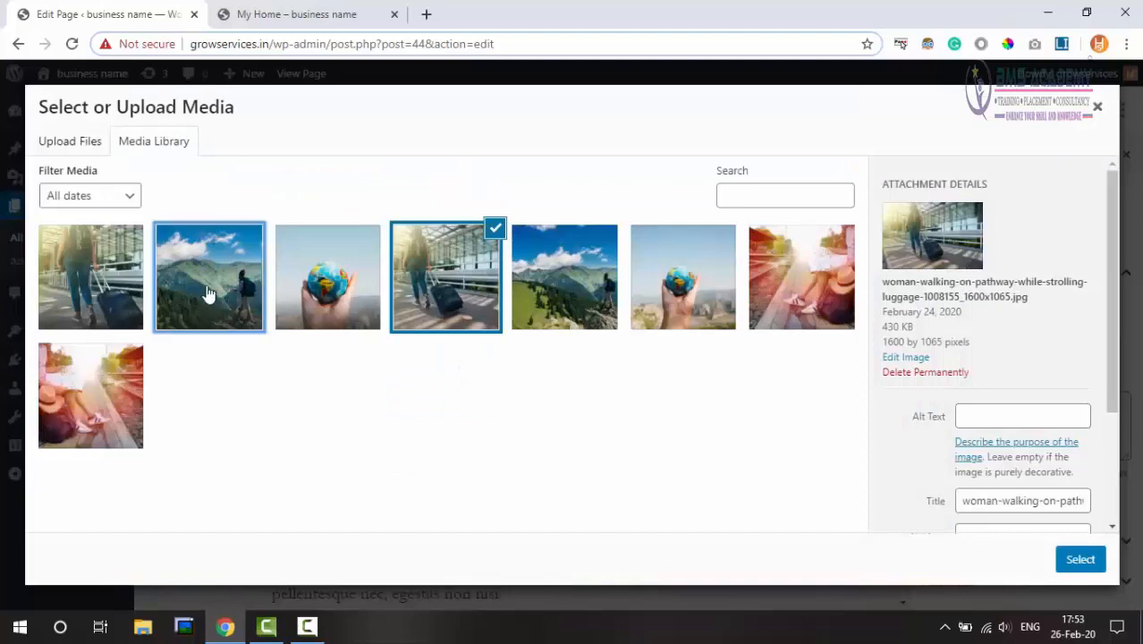
{"action": "left_click", "coordinate": [1078, 560]}
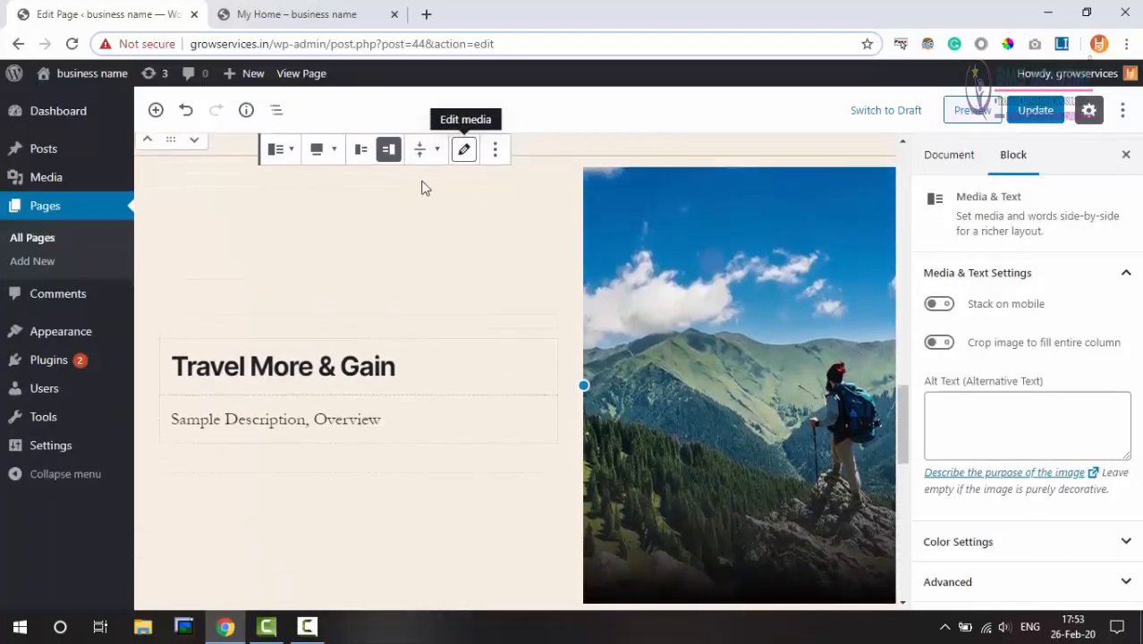
Replace the Media & Text block's image with the landscape mountain hiker photo from the media library
{"action": "left_click", "coordinate": [464, 149]}
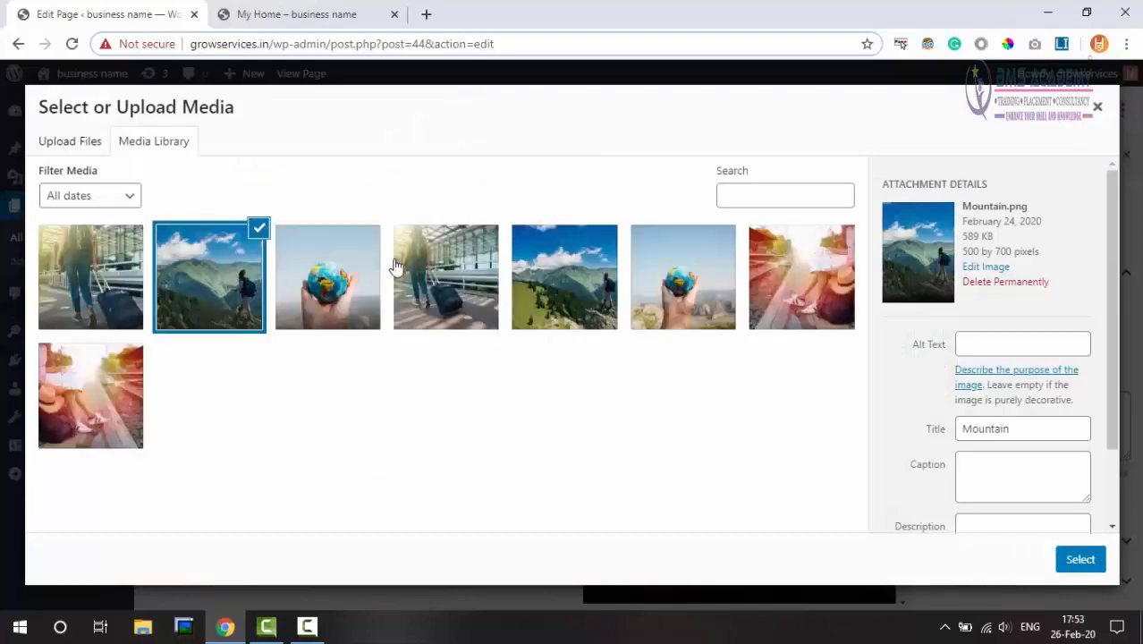
{"action": "left_click", "coordinate": [333, 265]}
{"action": "key", "text": "Escape"}
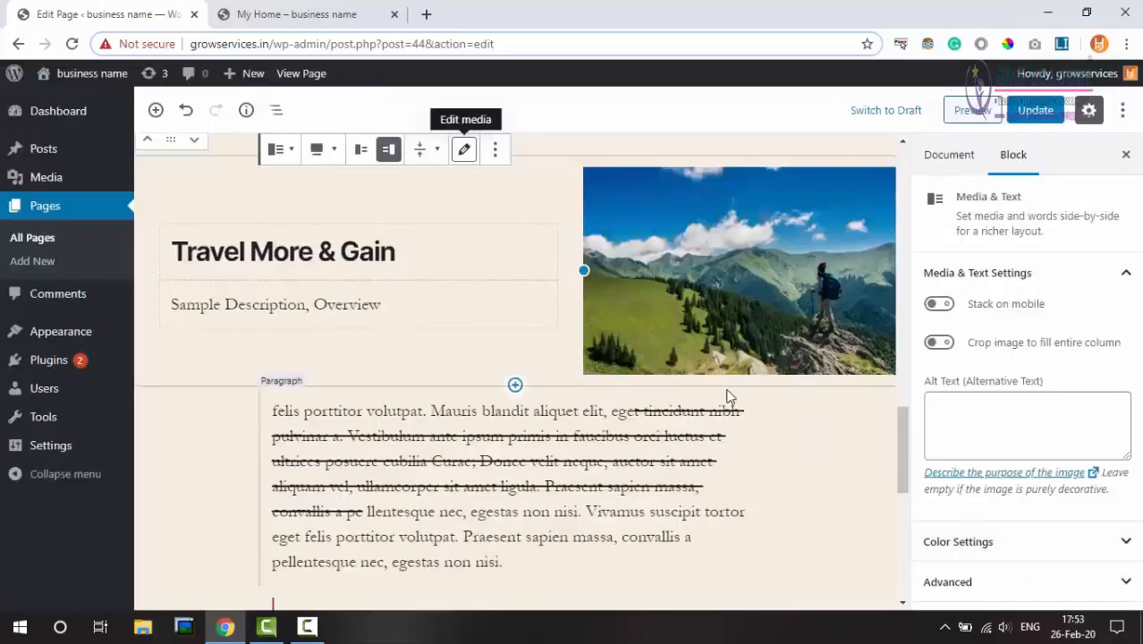
{"action": "scroll", "coordinate": [678, 276], "scroll_direction": "up", "scroll_amount": 2}
{"action": "scroll", "coordinate": [715, 279], "scroll_direction": "down", "scroll_amount": 1}
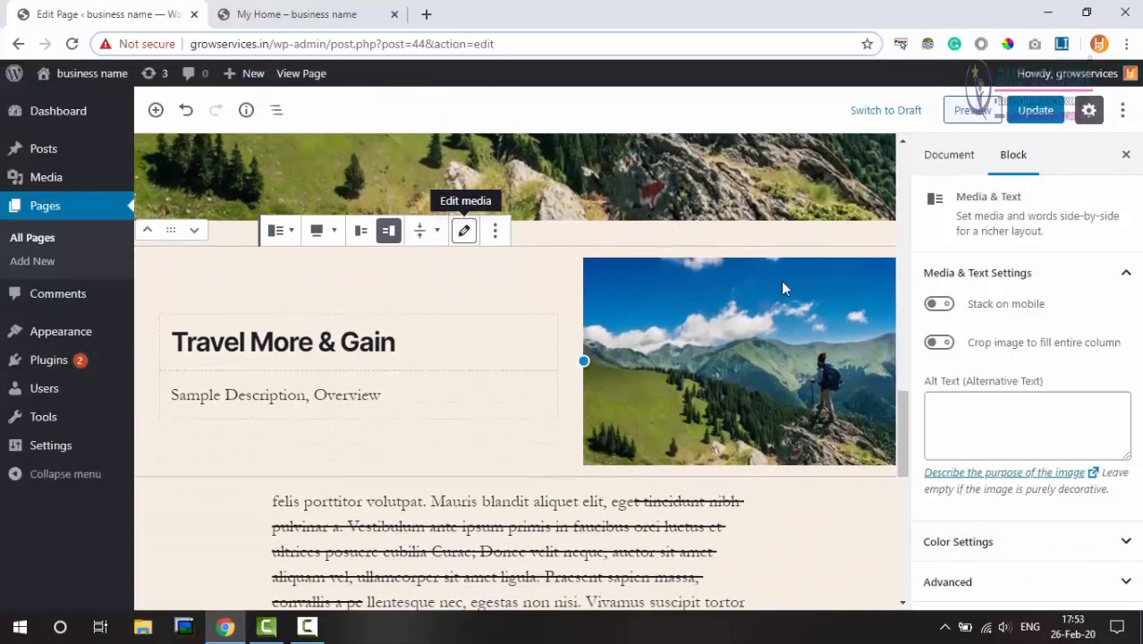
Turn on Stack on mobile and Crop image to fill entire column for the Media & Text block
{"action": "left_click", "coordinate": [939, 306]}
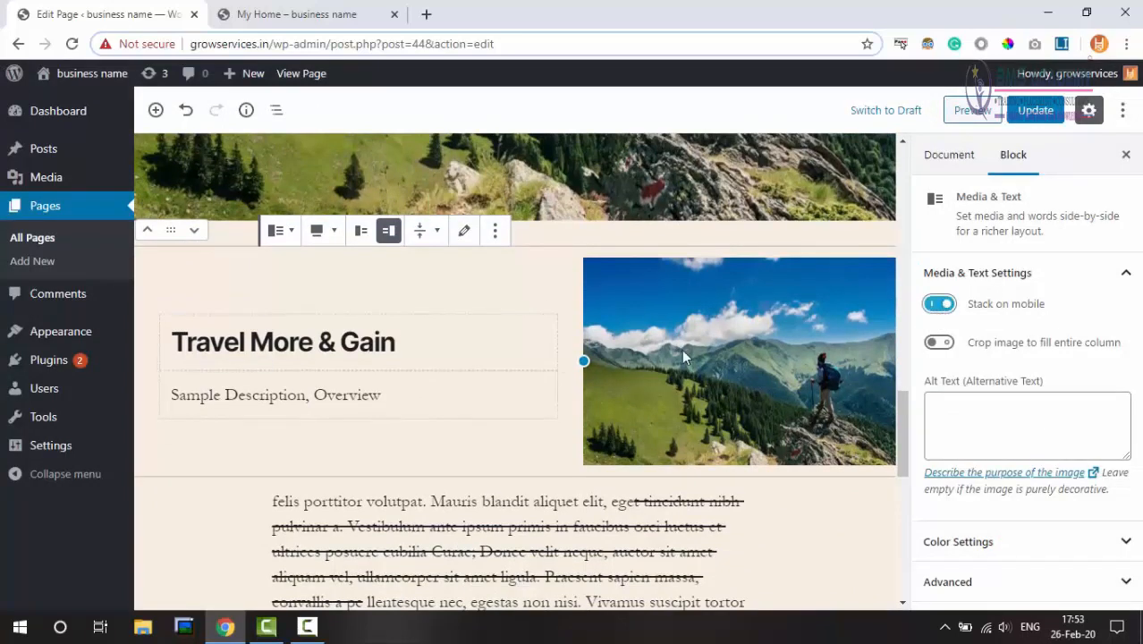
{"action": "scroll", "coordinate": [706, 328], "scroll_direction": "down", "scroll_amount": 2}
{"action": "scroll", "coordinate": [706, 328], "scroll_direction": "up", "scroll_amount": 1}
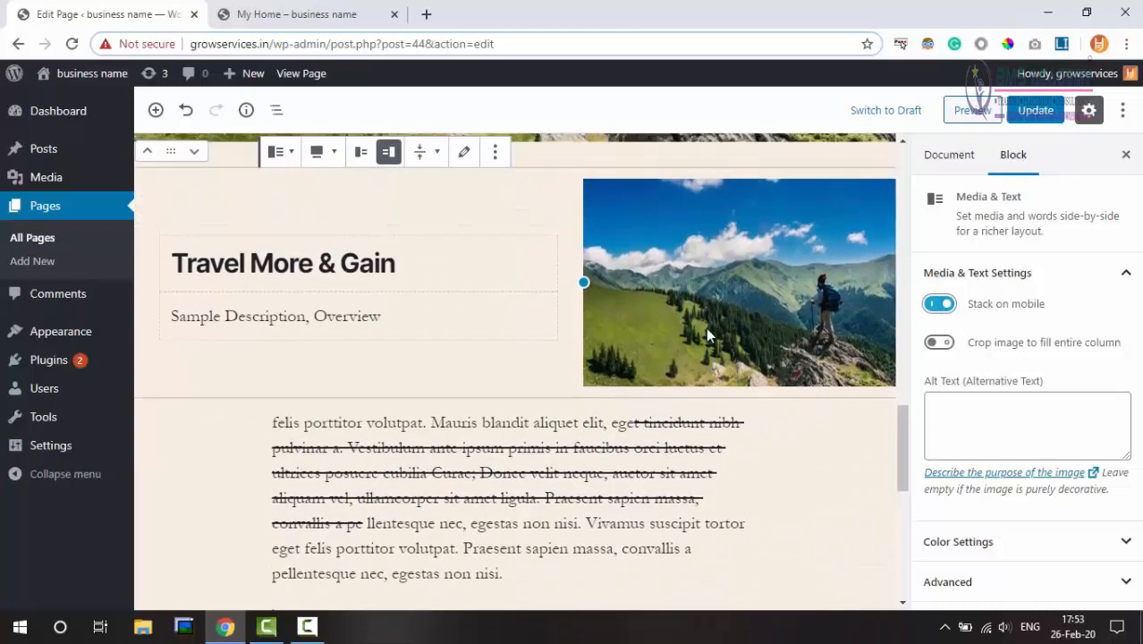
{"action": "left_click", "coordinate": [941, 344]}
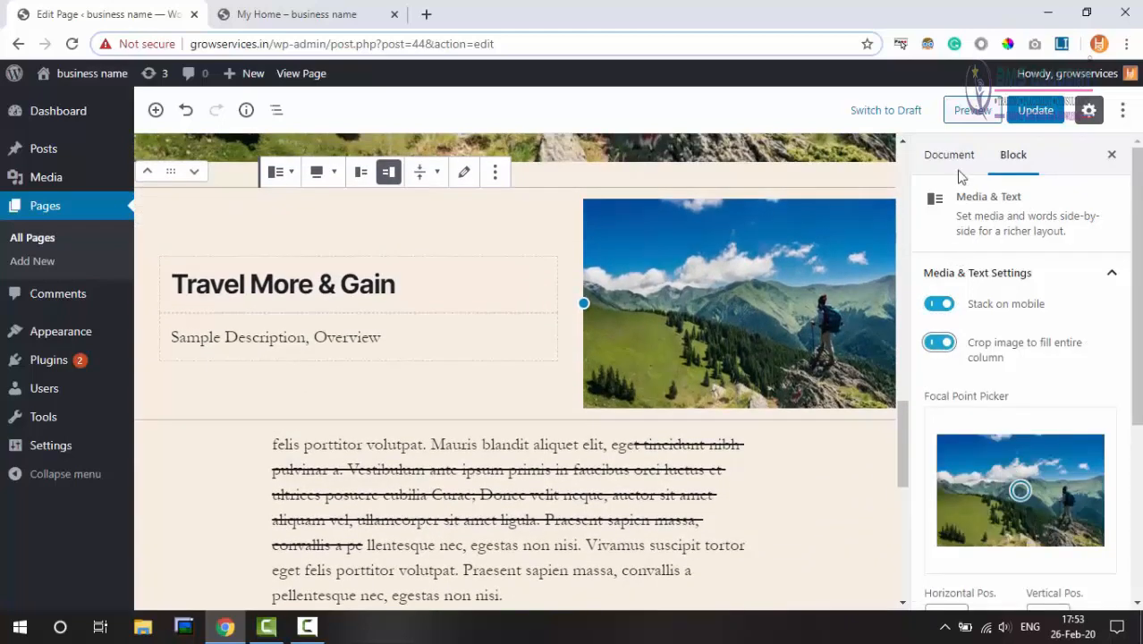
Try the image's focal point at 63% horizontal and 46% vertical, and move it to 5% horizontal and 10% vertical
{"action": "mouse_move", "coordinate": [1020, 488]}
{"action": "left_mouse_down"}
{"action": "mouse_move", "coordinate": [961, 459]}
{"action": "mouse_move", "coordinate": [1064, 509]}
{"action": "mouse_move", "coordinate": [996, 486]}
{"action": "mouse_move", "coordinate": [1041, 486]}
{"action": "left_mouse_up"}
{"action": "scroll", "coordinate": [1041, 485], "scroll_direction": "down", "scroll_amount": 1}
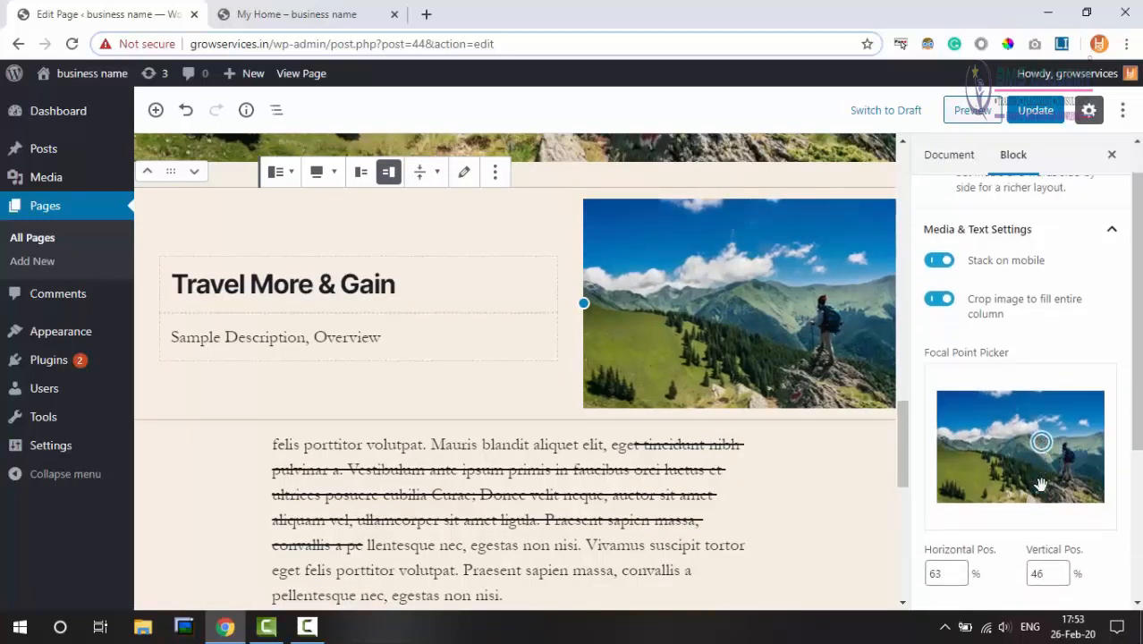
{"action": "scroll", "coordinate": [1041, 485], "scroll_direction": "down", "scroll_amount": 3}
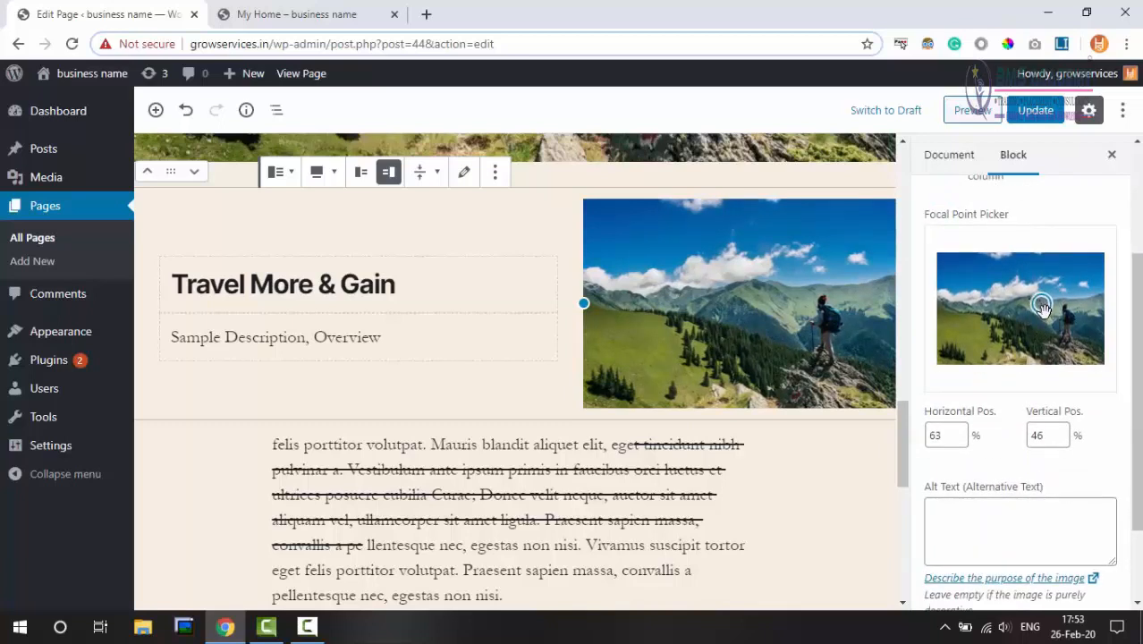
{"action": "left_click_drag", "start_coordinate": [1044, 307], "coordinate": [946, 263]}
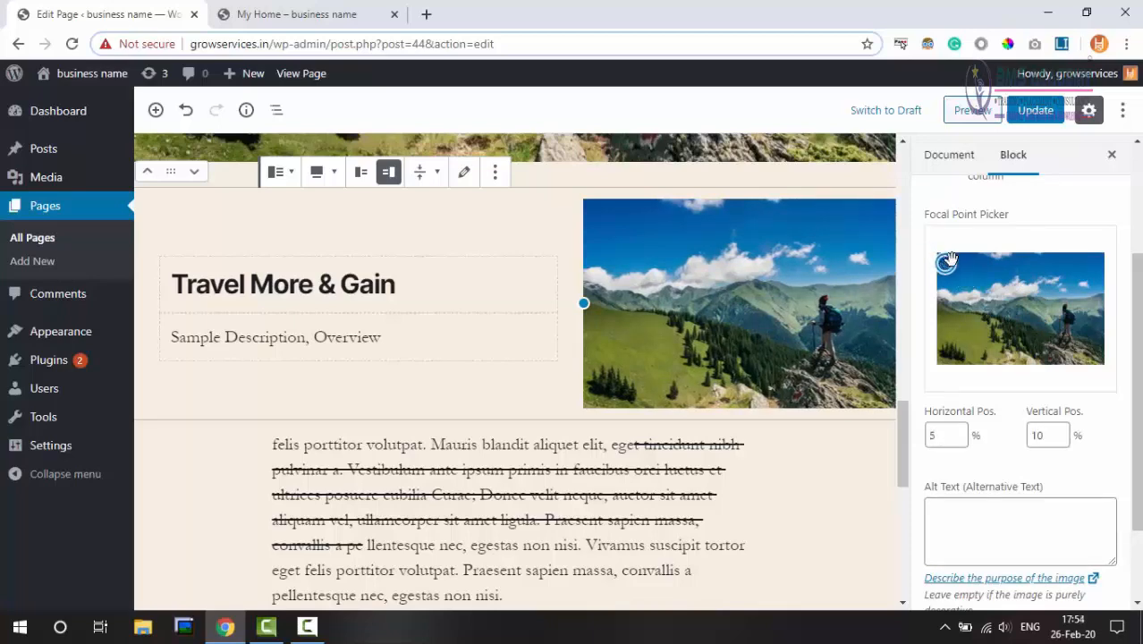
Update the page and check the cropped image in the "Travel More & Gain" section of the site preview
{"action": "left_click", "coordinate": [1035, 110]}
{"action": "left_click", "coordinate": [972, 110]}
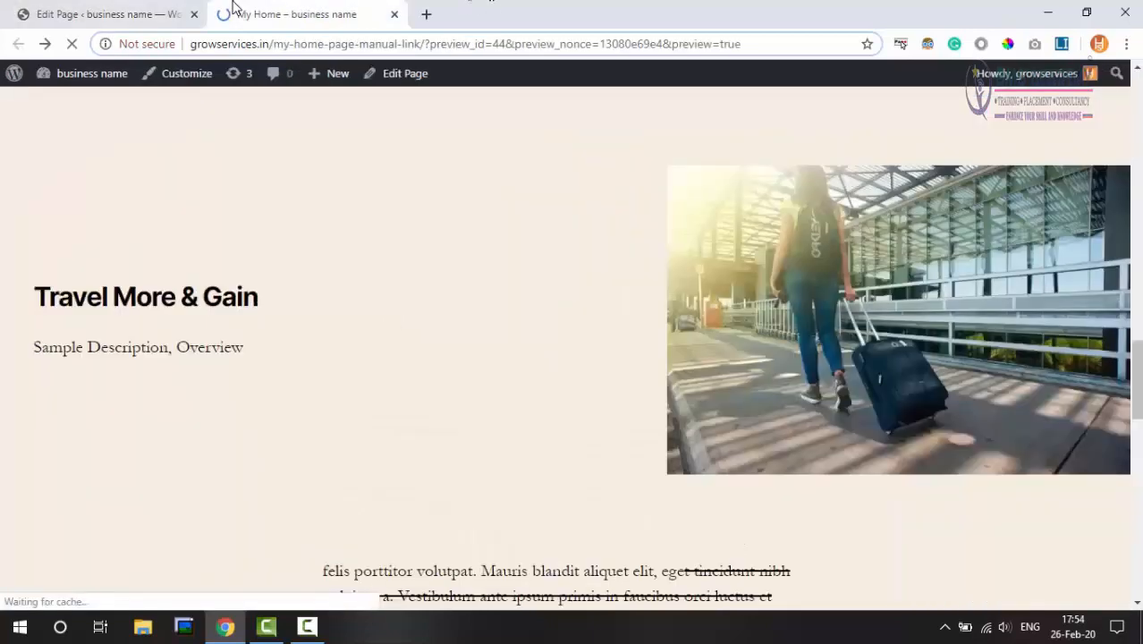
{"action": "scroll", "coordinate": [614, 360], "scroll_direction": "down", "scroll_amount": 15}
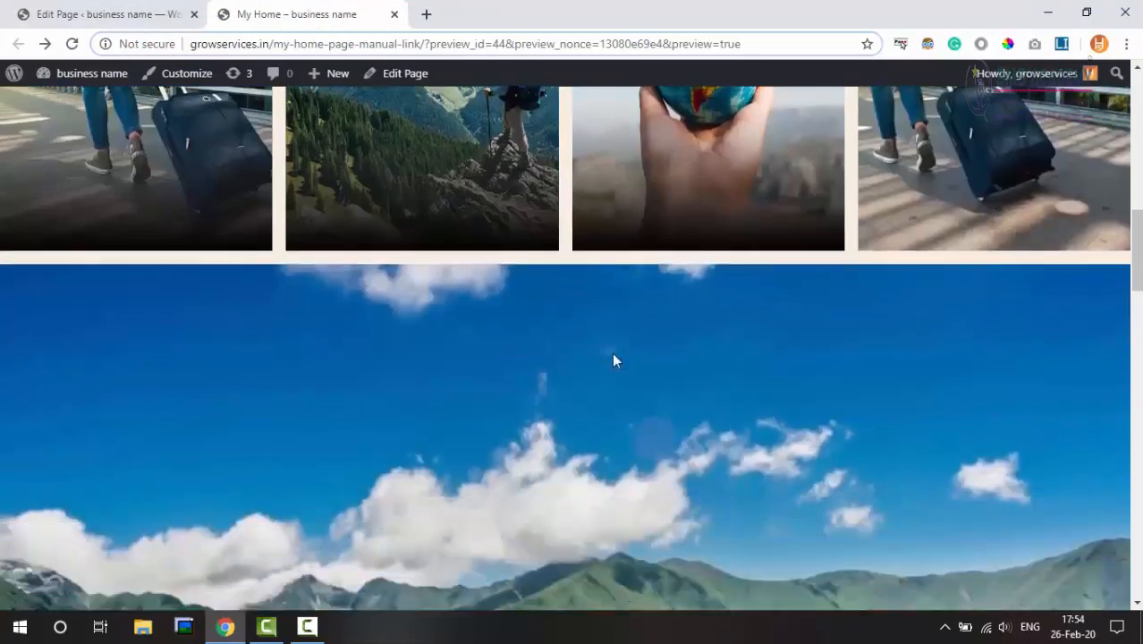
{"action": "scroll", "coordinate": [614, 360], "scroll_direction": "down", "scroll_amount": 5}
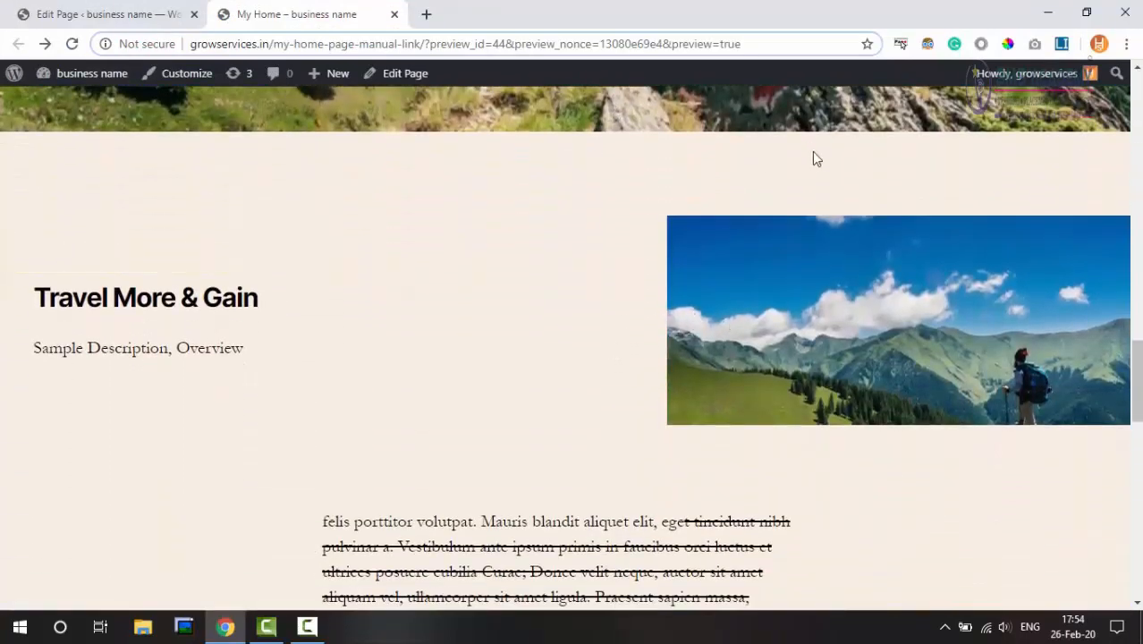
Move the image's focal point to 98% horizontal and 100% vertical and update the page
{"action": "left_click", "coordinate": [89, 14]}
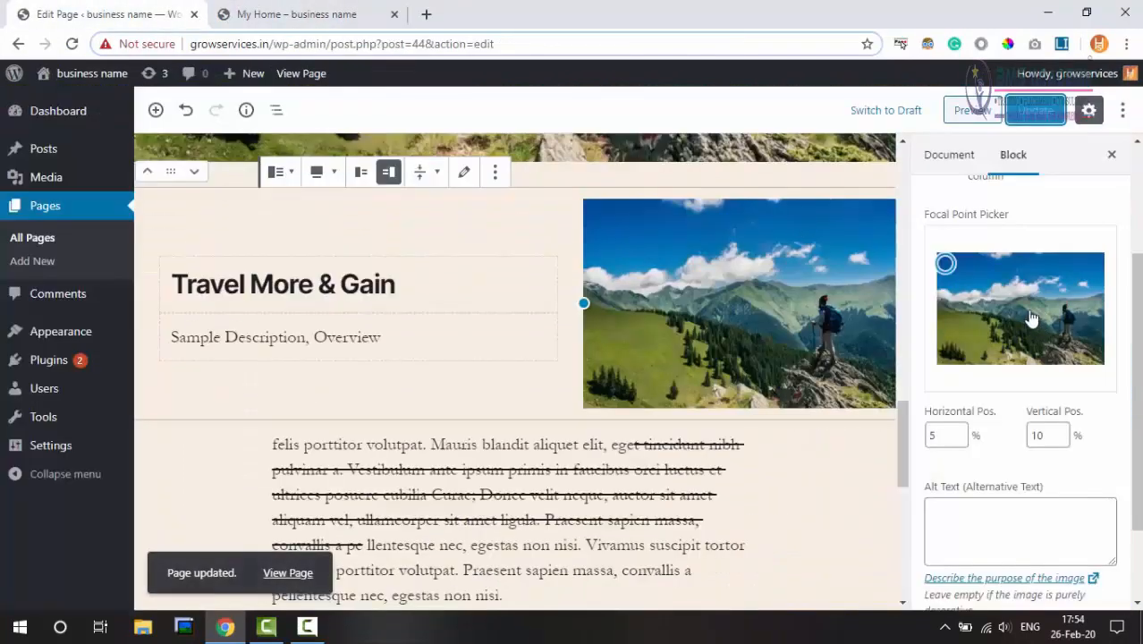
{"action": "left_click_drag", "start_coordinate": [946, 263], "coordinate": [1100, 365]}
{"action": "left_click", "coordinate": [1031, 110]}
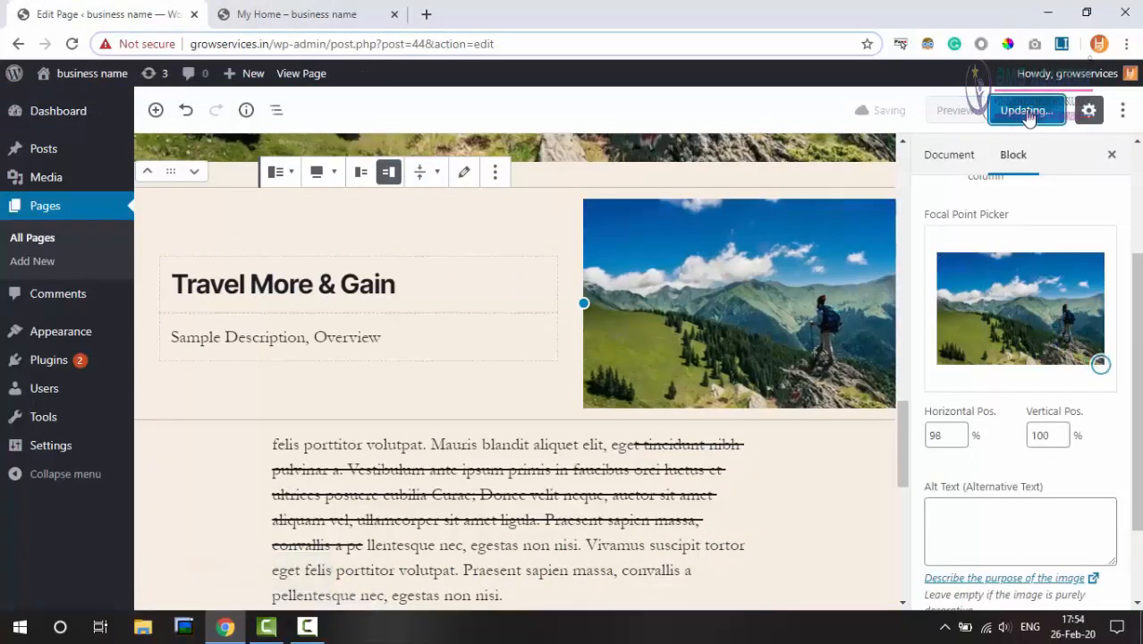
Preview the page and examine how the bottom-right focal point crops the "Travel More & Gain" image
{"action": "left_click", "coordinate": [973, 111]}
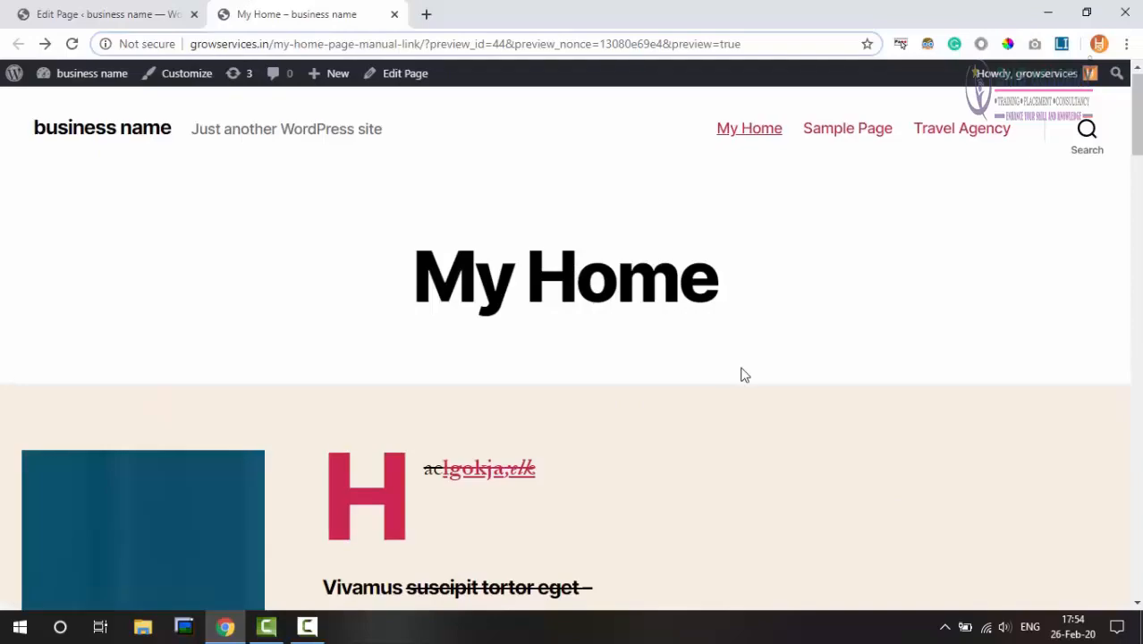
{"action": "scroll", "coordinate": [742, 376], "scroll_direction": "down", "scroll_amount": 10}
{"action": "scroll", "coordinate": [740, 376], "scroll_direction": "down", "scroll_amount": 3}
{"action": "scroll", "coordinate": [740, 373], "scroll_direction": "up", "scroll_amount": 4}
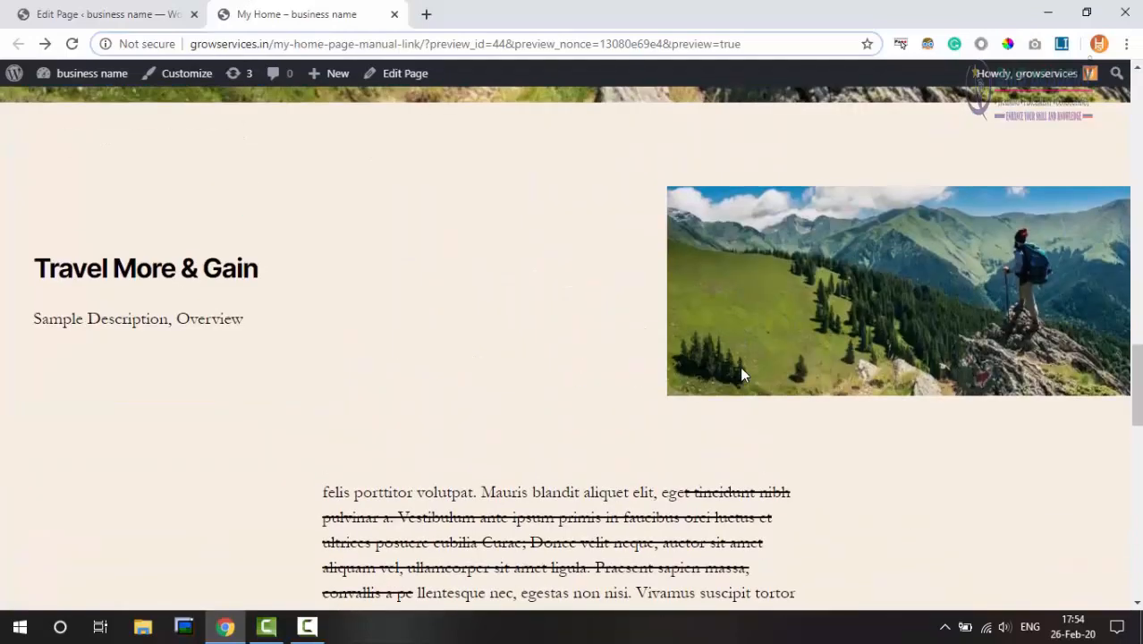
{"action": "scroll", "coordinate": [984, 313], "scroll_direction": "down", "scroll_amount": 1}
{"action": "scroll", "coordinate": [1020, 270], "scroll_direction": "up", "scroll_amount": 1}
{"action": "scroll", "coordinate": [1027, 322], "scroll_direction": "down", "scroll_amount": 1}
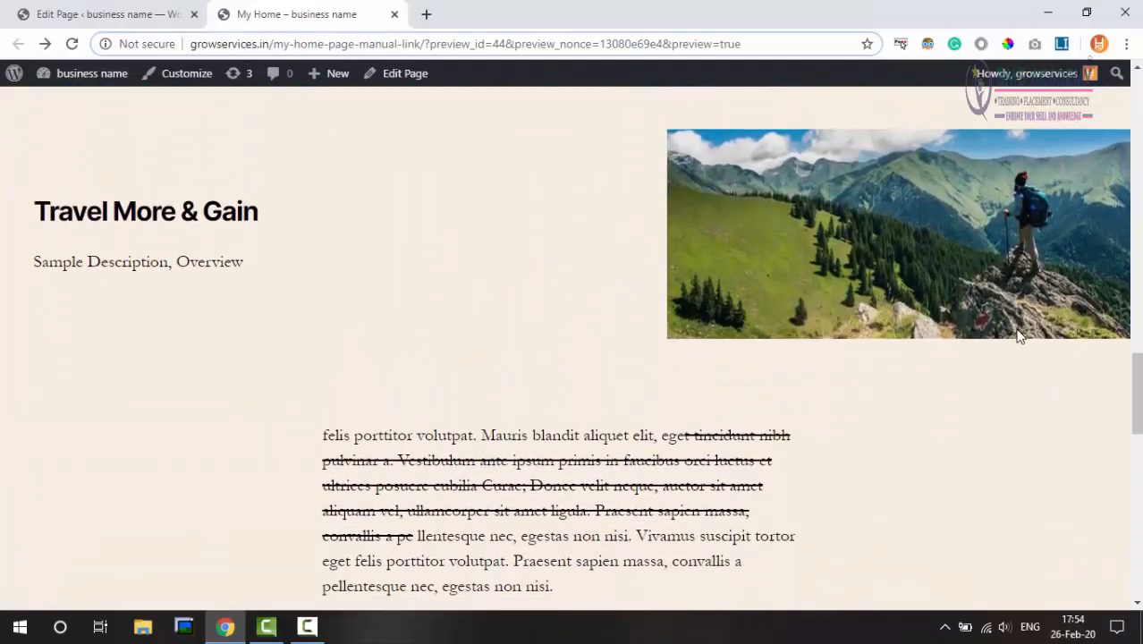
{"action": "scroll", "coordinate": [1038, 385], "scroll_direction": "up", "scroll_amount": 1}
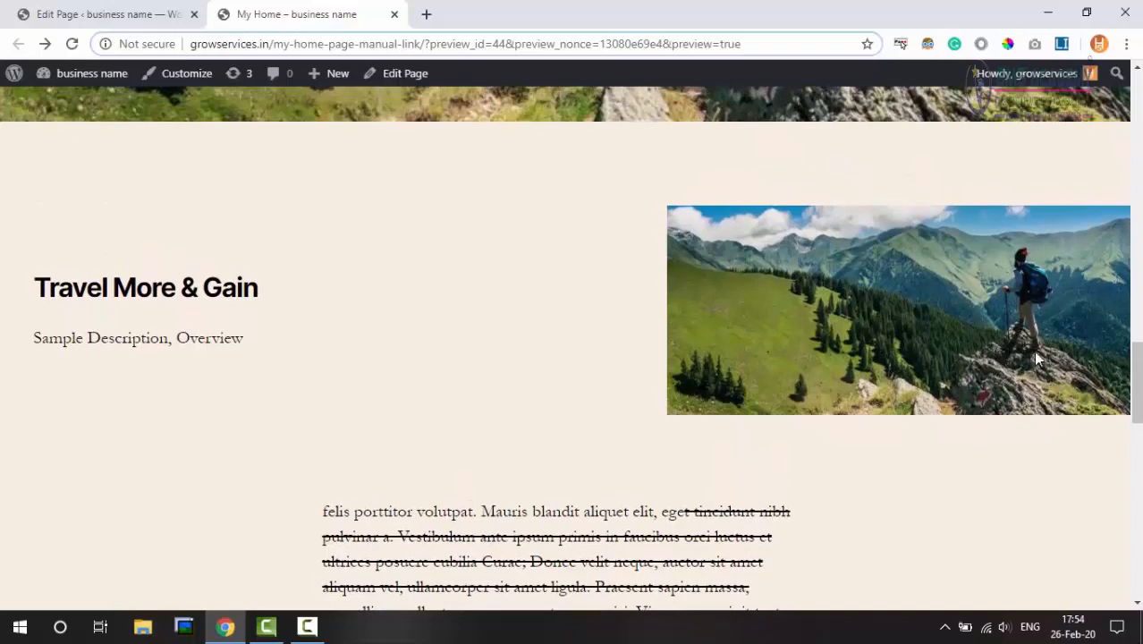
Move the image's focal point to 98% horizontal and 1% vertical and update the page
{"action": "left_click", "coordinate": [179, 7]}
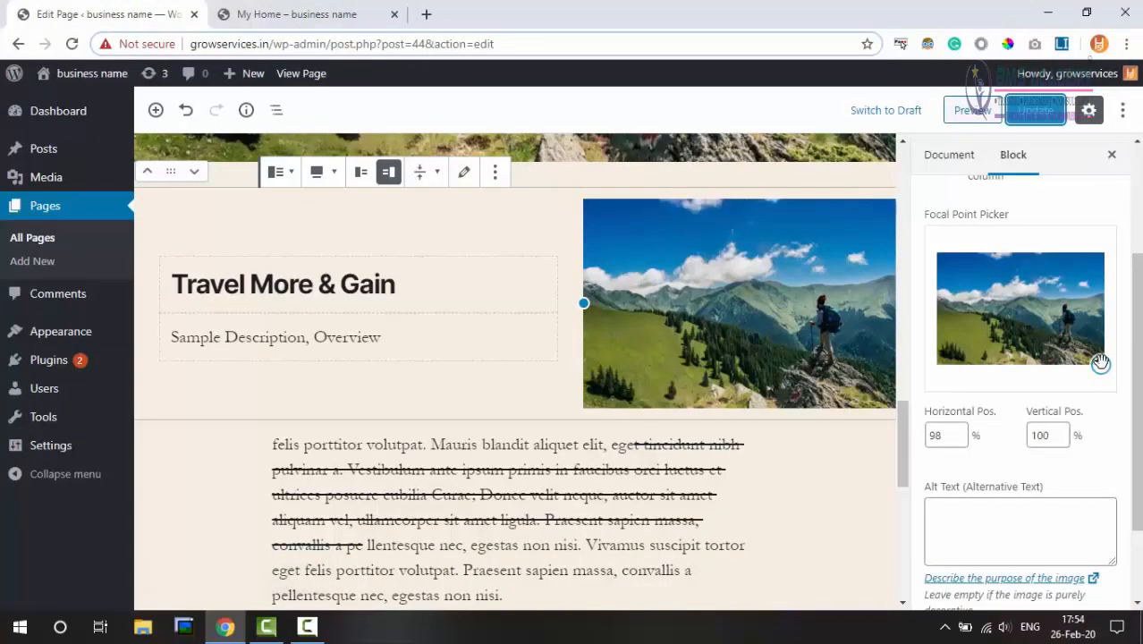
{"action": "left_click_drag", "start_coordinate": [1100, 363], "coordinate": [1100, 255]}
{"action": "left_click", "coordinate": [1038, 110]}
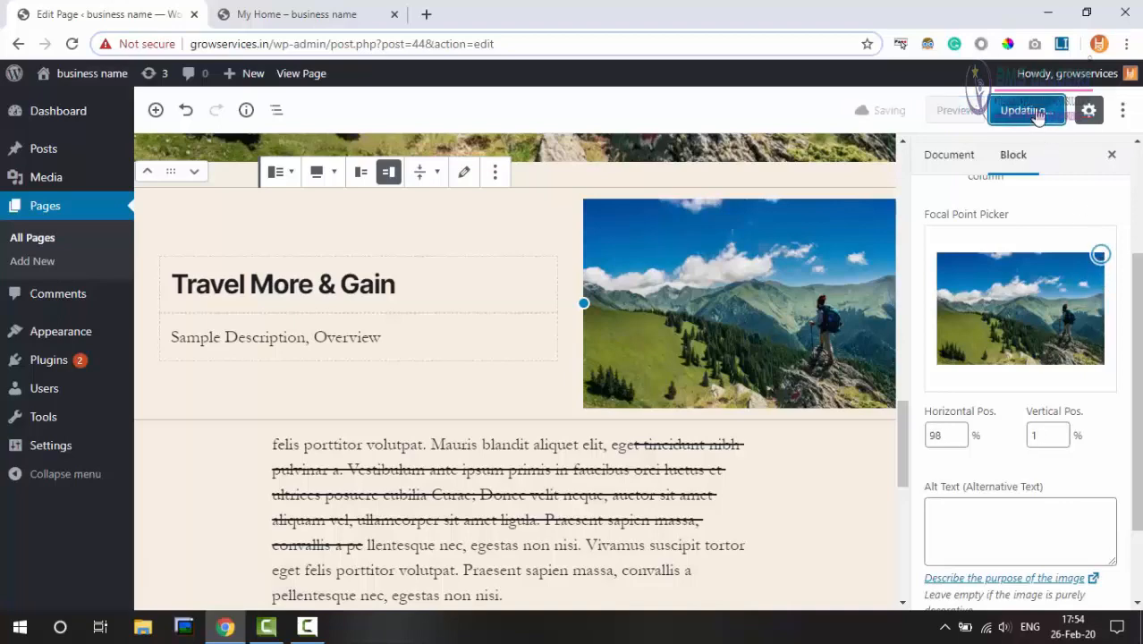
Check in the site preview how the top-right focal point crops the "Travel More & Gain" image
{"action": "left_click", "coordinate": [320, 13]}
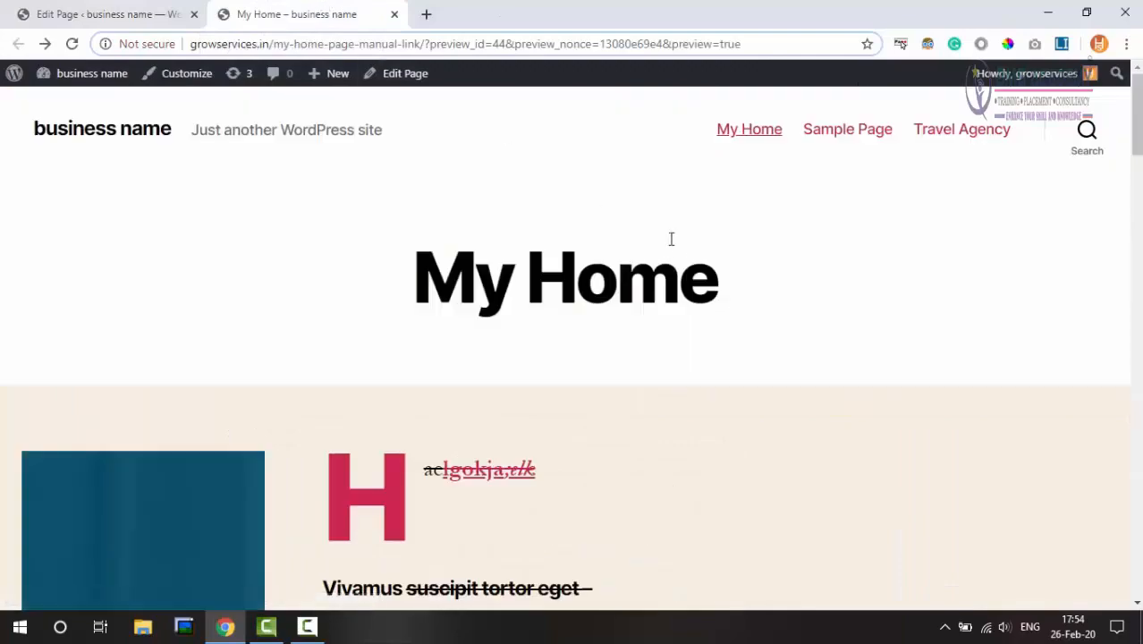
{"action": "scroll", "coordinate": [805, 353], "scroll_direction": "down", "scroll_amount": 10}
{"action": "scroll", "coordinate": [805, 355], "scroll_direction": "down", "scroll_amount": 10}
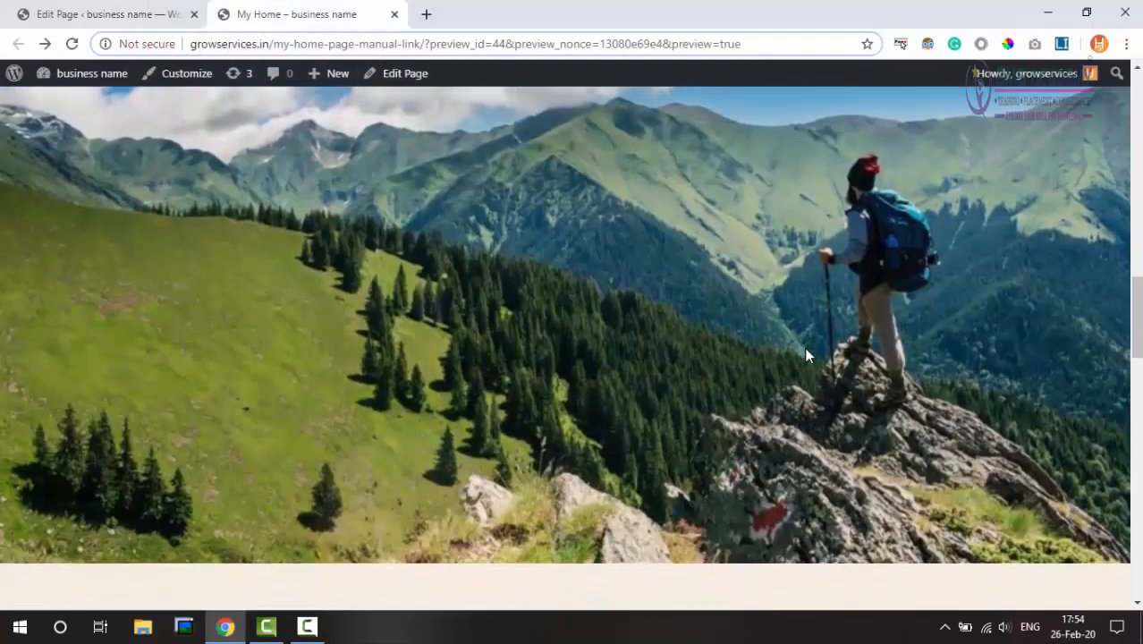
{"action": "scroll", "coordinate": [805, 356], "scroll_direction": "down", "scroll_amount": 2}
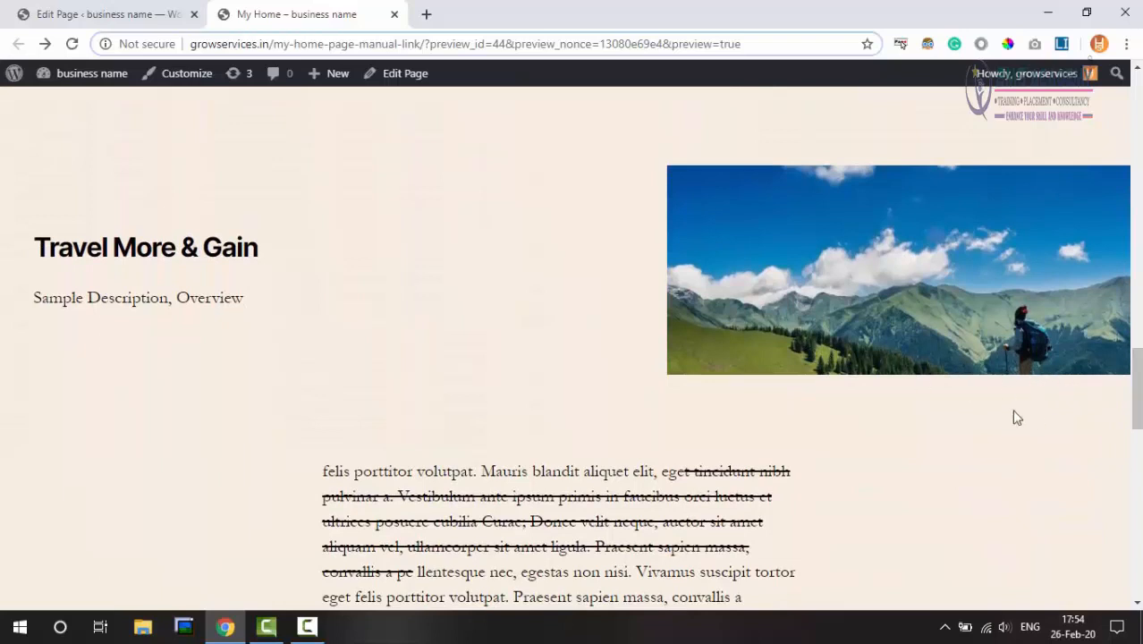
Move the image's focal point to 2% horizontal and 45% vertical and update the page
{"action": "left_click", "coordinate": [75, 7]}
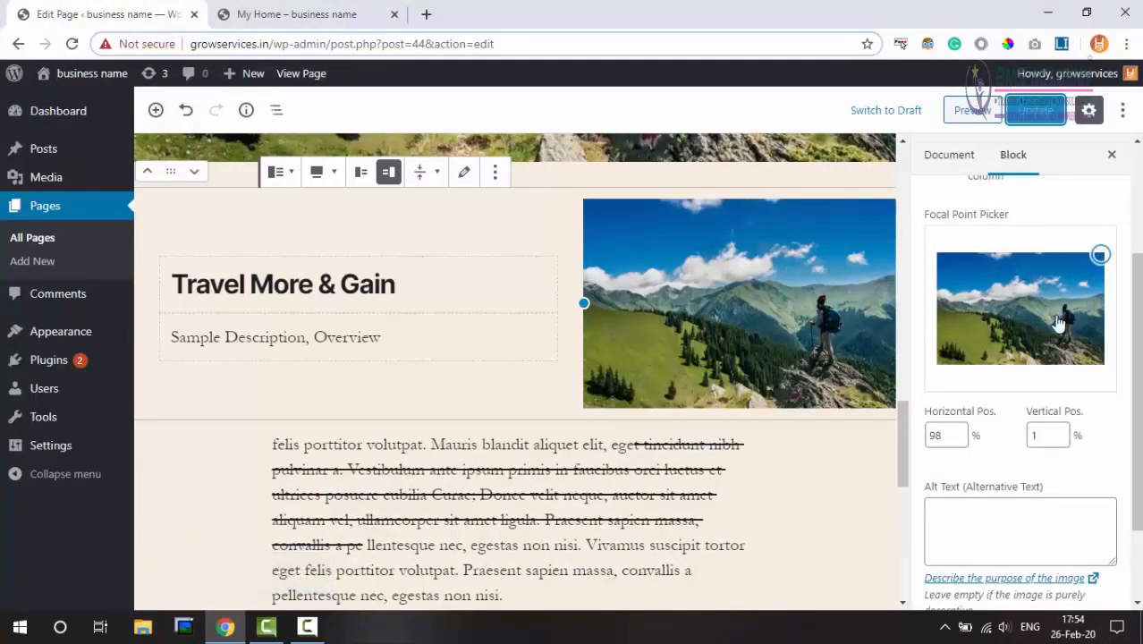
{"action": "left_click_drag", "start_coordinate": [1101, 255], "coordinate": [941, 303]}
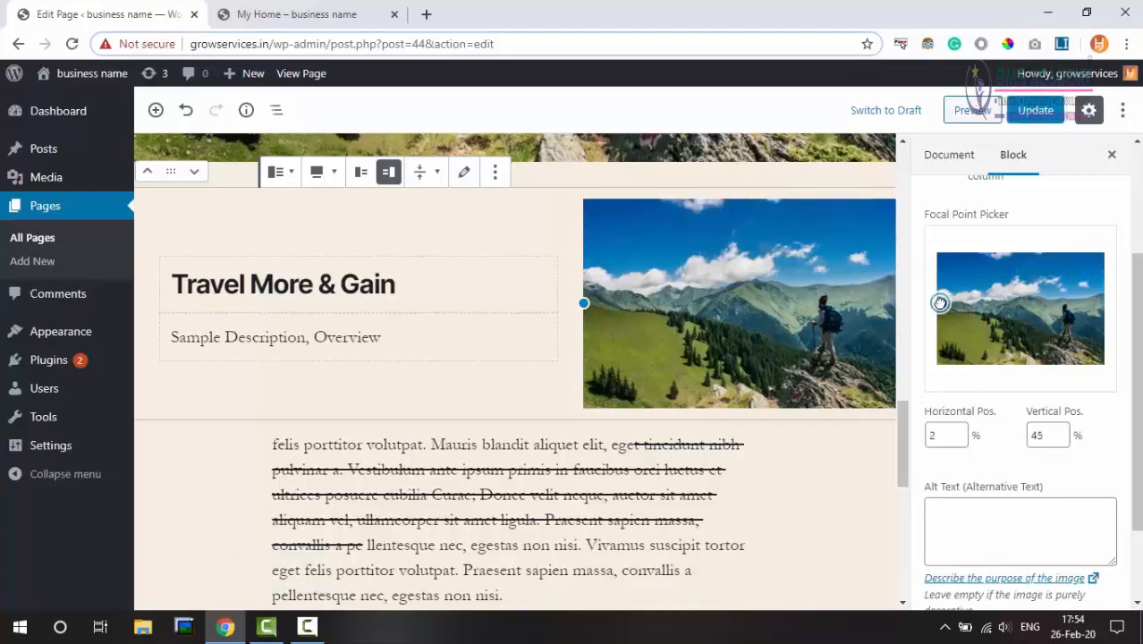
{"action": "left_click", "coordinate": [1035, 110]}
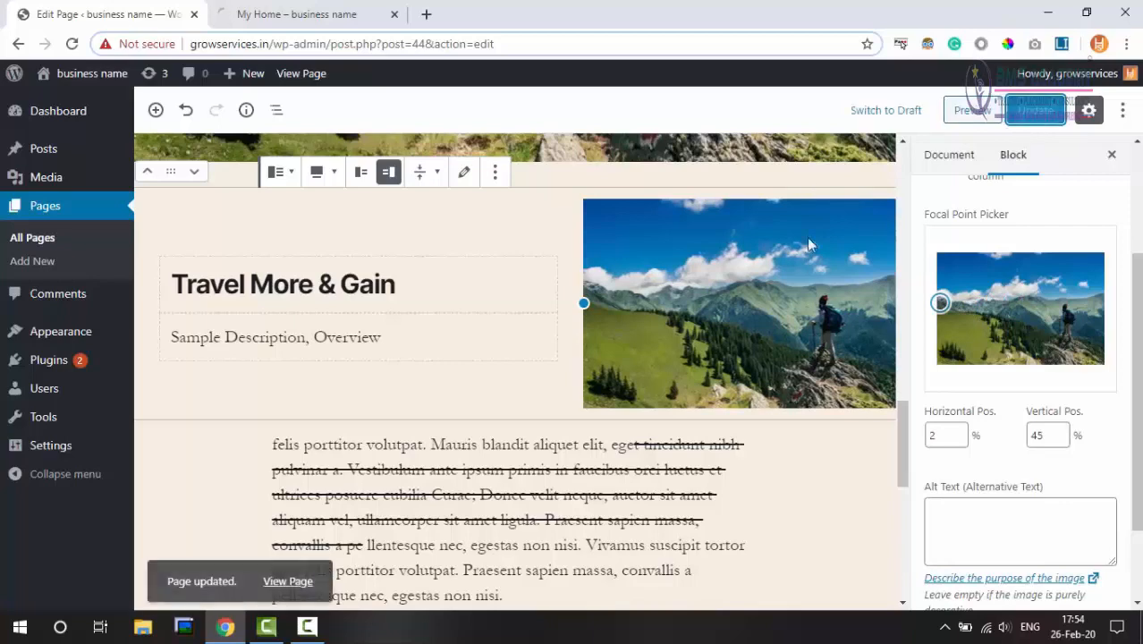
Compare the "Travel More & Gain" image's crop in the site preview with the Media & Text block in the editor
{"action": "left_click", "coordinate": [272, 12]}
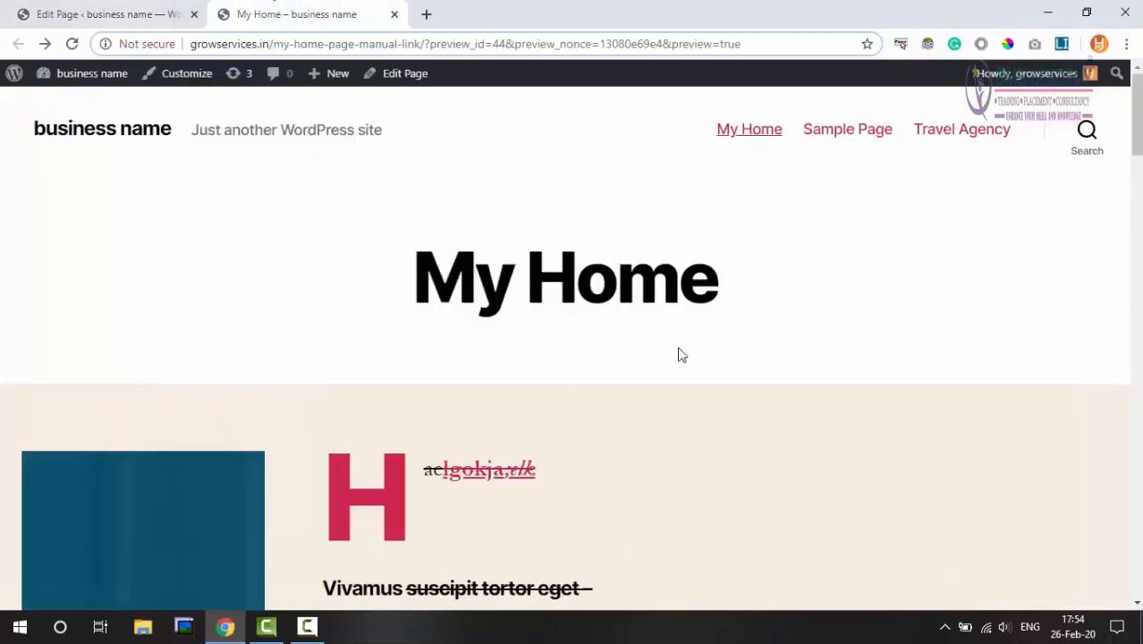
{"action": "scroll", "coordinate": [679, 353], "scroll_direction": "down", "scroll_amount": 10}
{"action": "scroll", "coordinate": [677, 346], "scroll_direction": "down", "scroll_amount": 15}
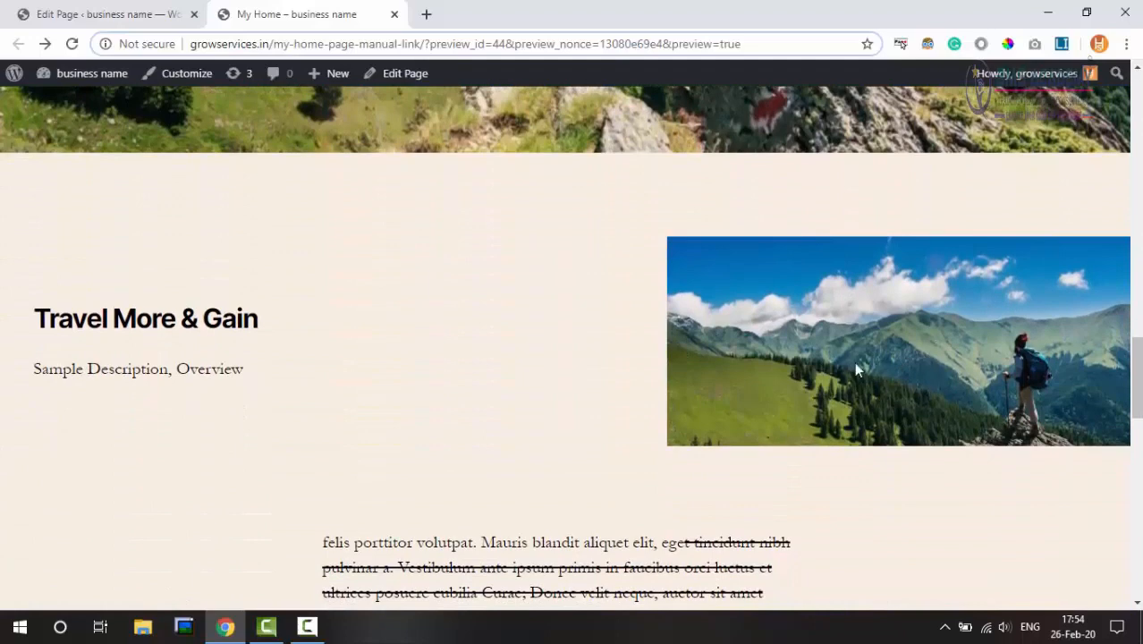
{"action": "left_click", "coordinate": [107, 13]}
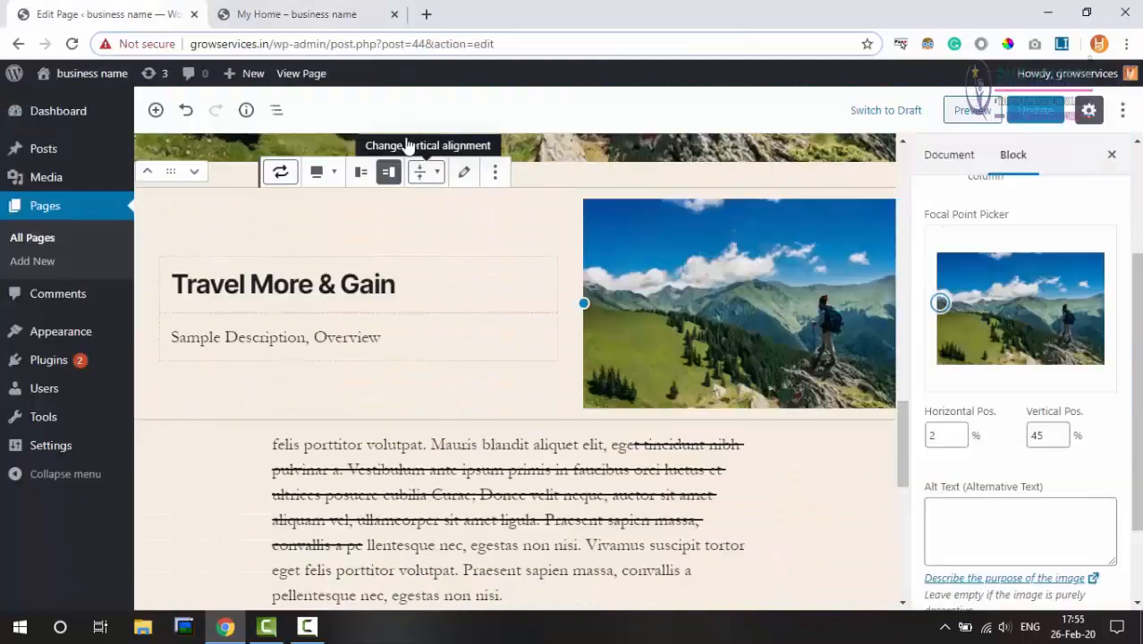
{"action": "left_click", "coordinate": [301, 9]}
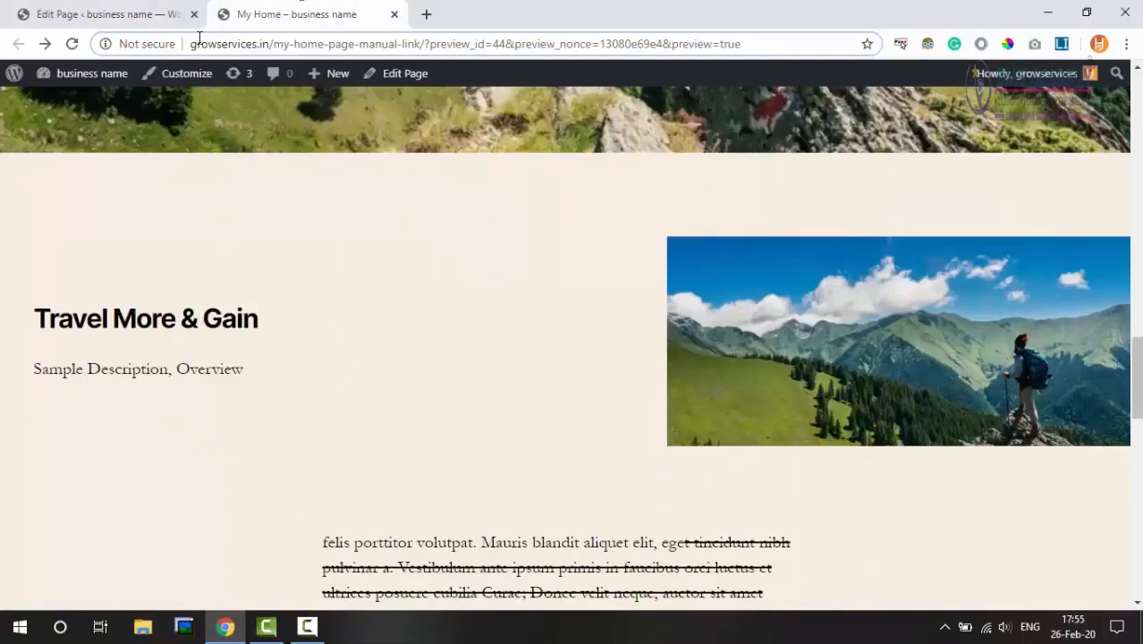
Change the Media & Text block's alignment to wide width and open the page preview
{"action": "left_click", "coordinate": [175, 13]}
{"action": "left_click", "coordinate": [324, 175]}
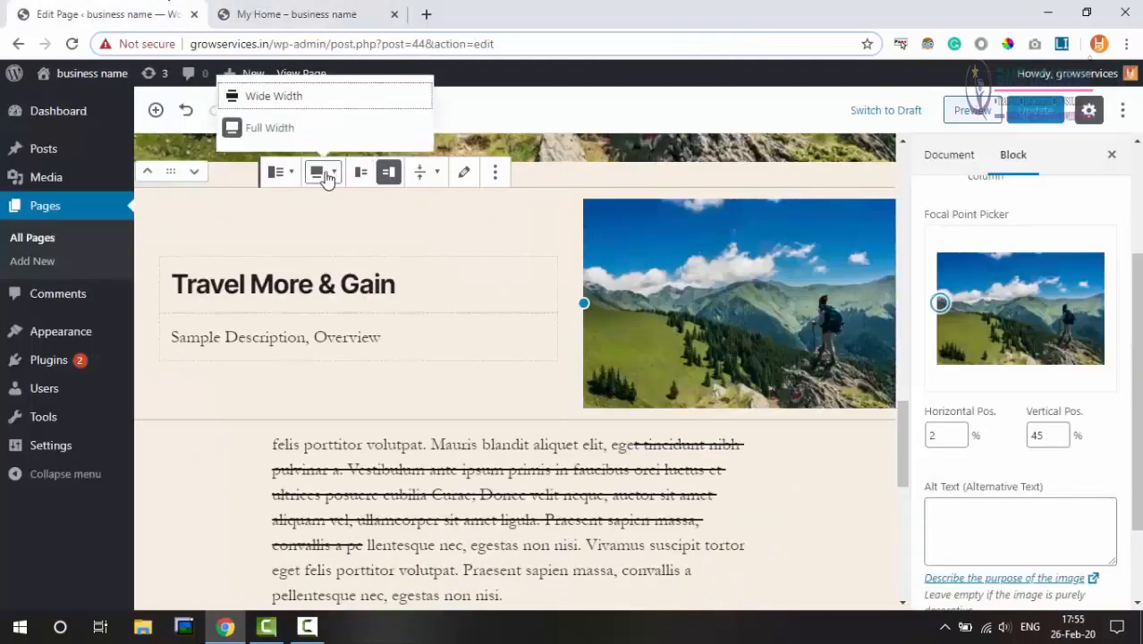
{"action": "left_click", "coordinate": [283, 125]}
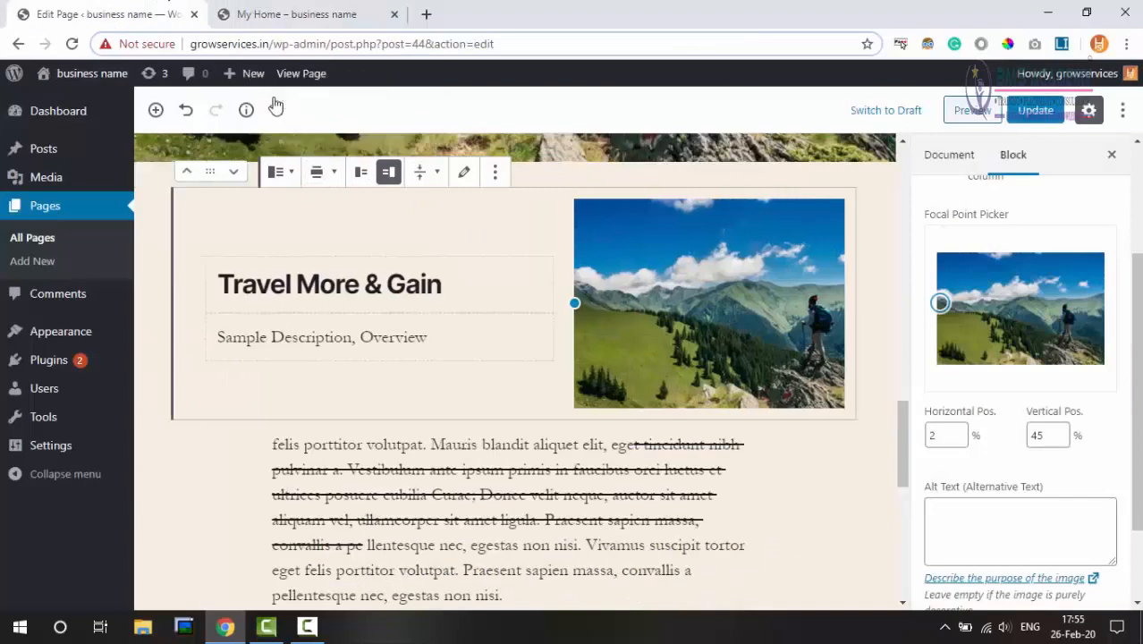
{"action": "left_click", "coordinate": [971, 111]}
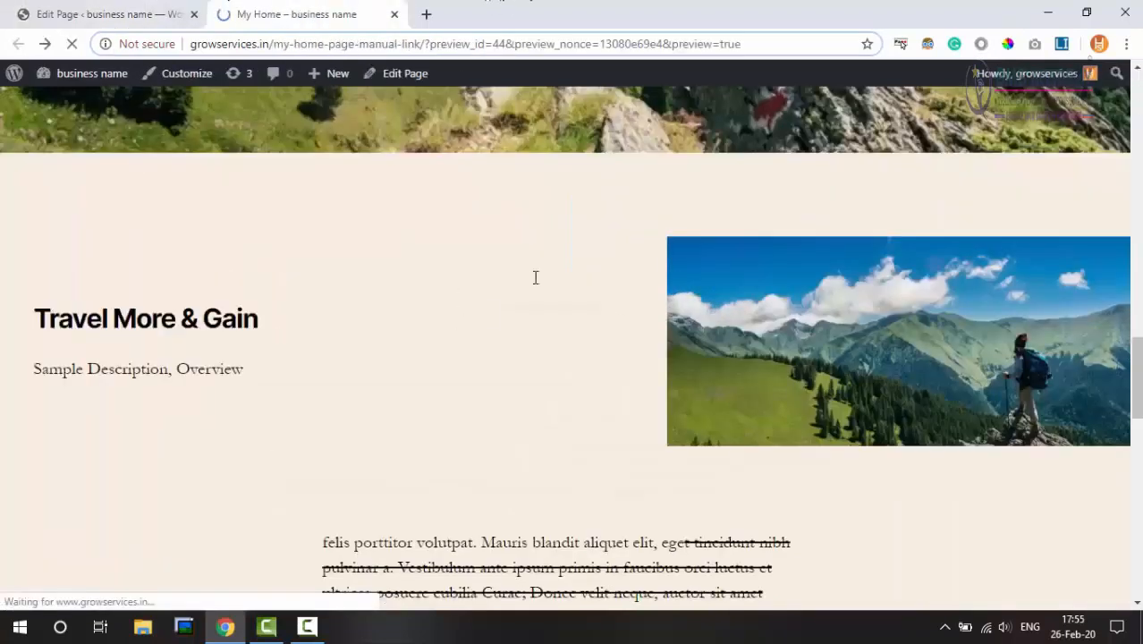
Compare the wide-width "Travel More & Gain" section in the site preview with the block in the editor
{"action": "scroll", "coordinate": [640, 344], "scroll_direction": "down", "scroll_amount": 10}
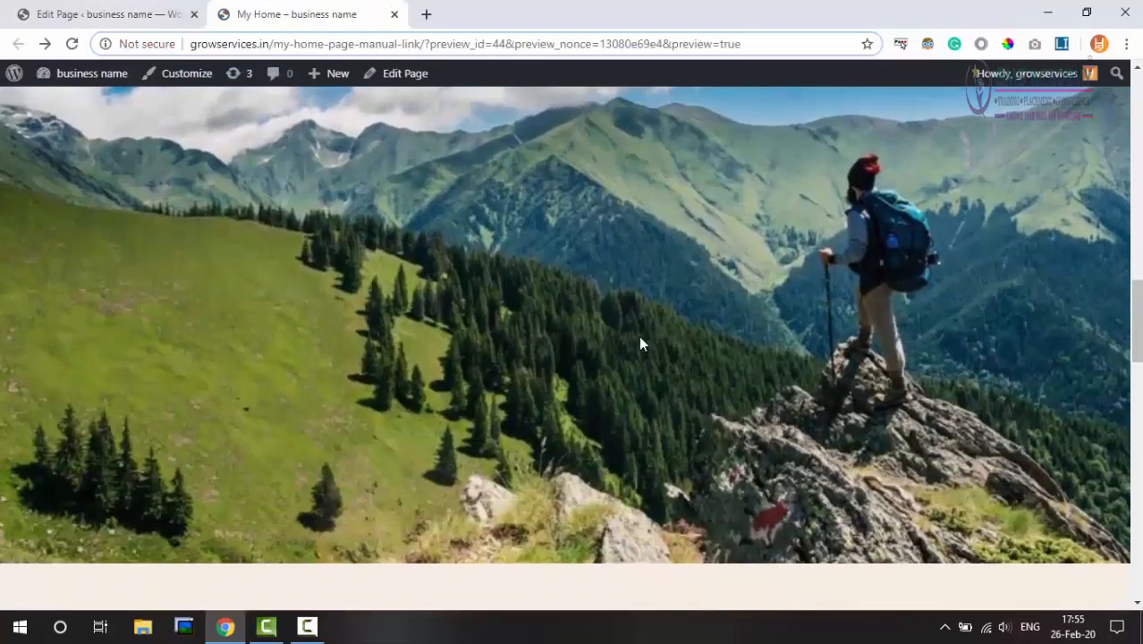
{"action": "scroll", "coordinate": [641, 344], "scroll_direction": "down", "scroll_amount": 6}
{"action": "scroll", "coordinate": [640, 343], "scroll_direction": "up", "scroll_amount": 2}
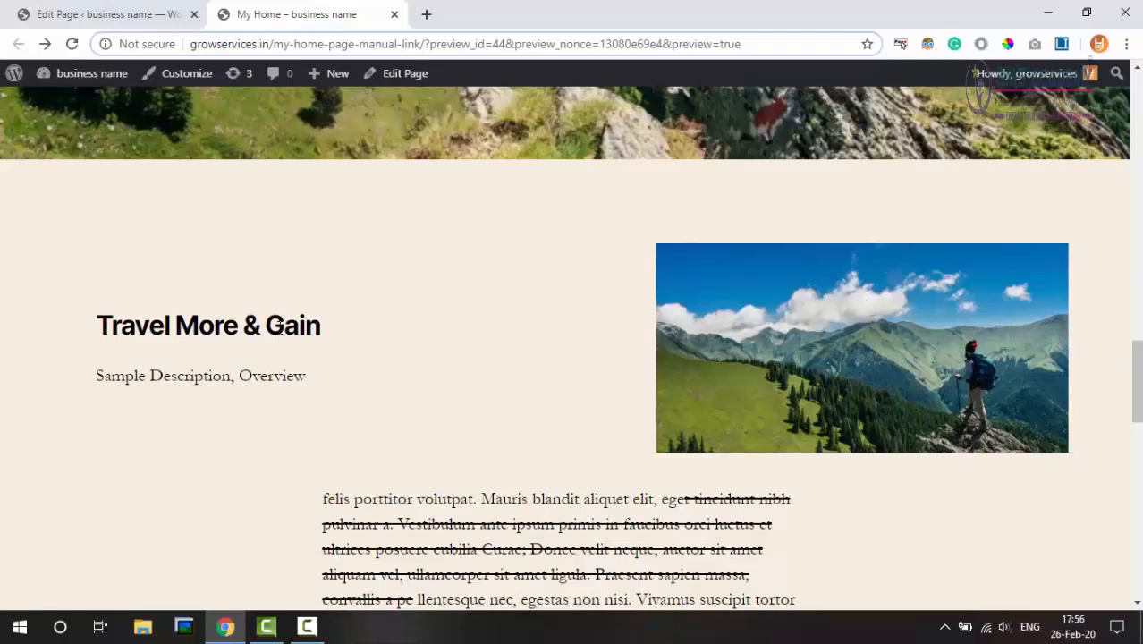
{"action": "left_click", "coordinate": [103, 12]}
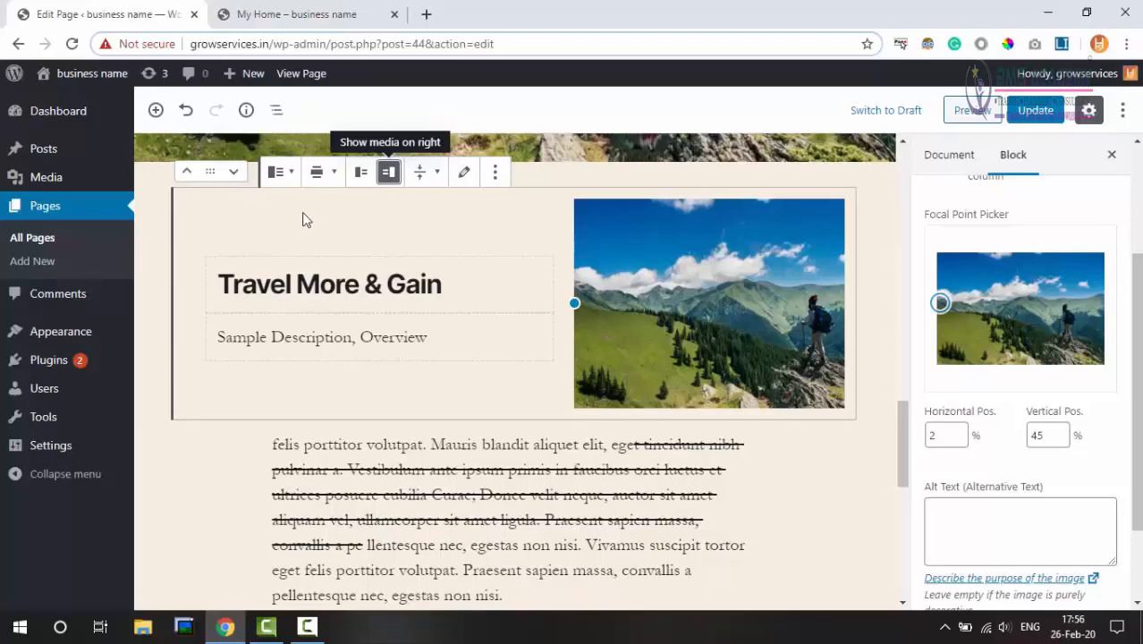
{"action": "left_click", "coordinate": [295, 13]}
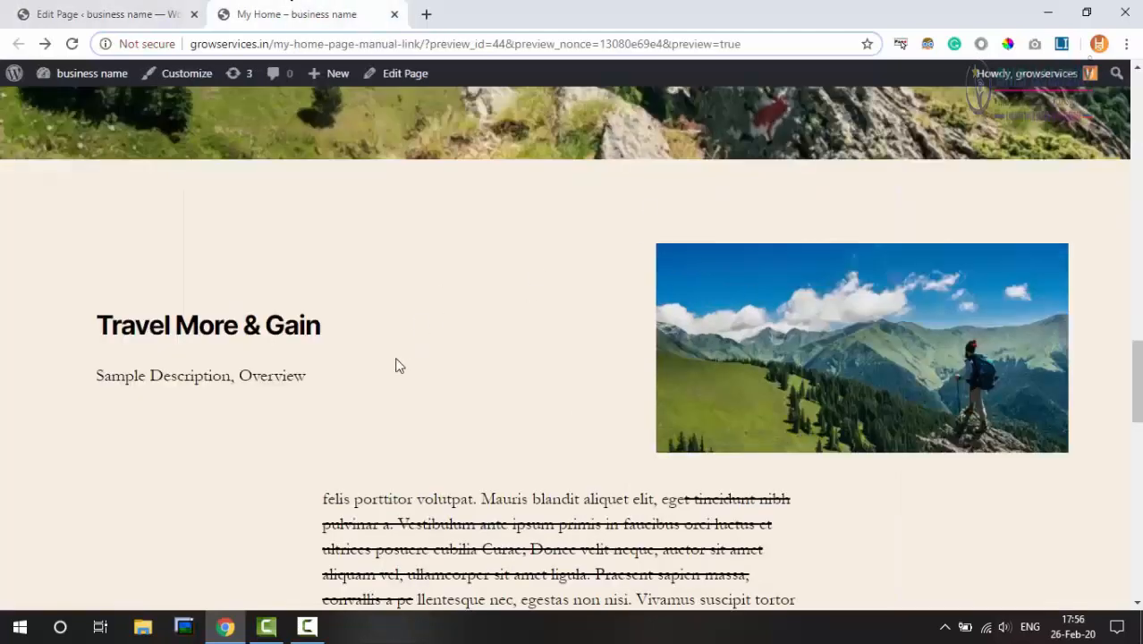
Show the media on the left of the "Travel More & Gain" Media & Text block and update the page
{"action": "left_click", "coordinate": [103, 14]}
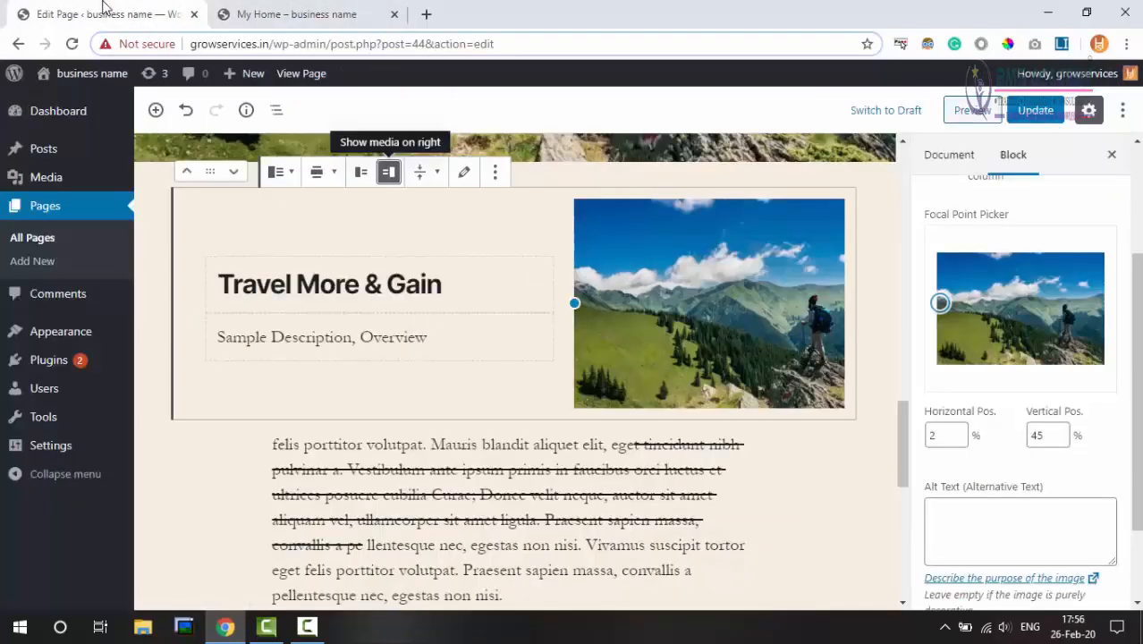
{"action": "left_click", "coordinate": [362, 172]}
{"action": "left_click", "coordinate": [387, 174]}
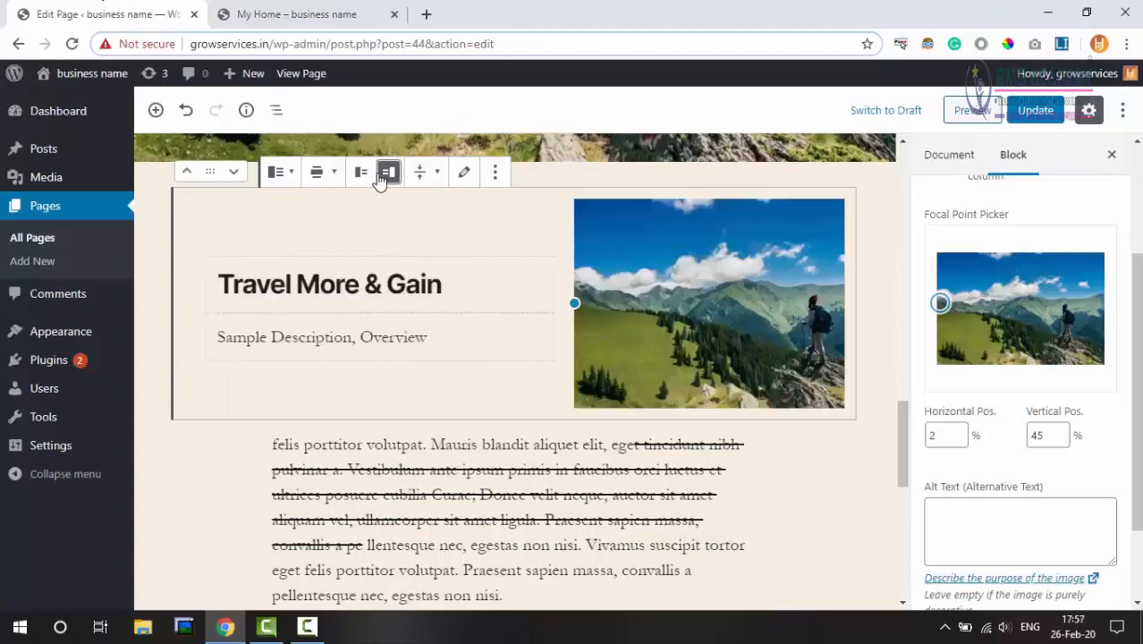
{"action": "left_click", "coordinate": [363, 174]}
{"action": "left_click", "coordinate": [1035, 110]}
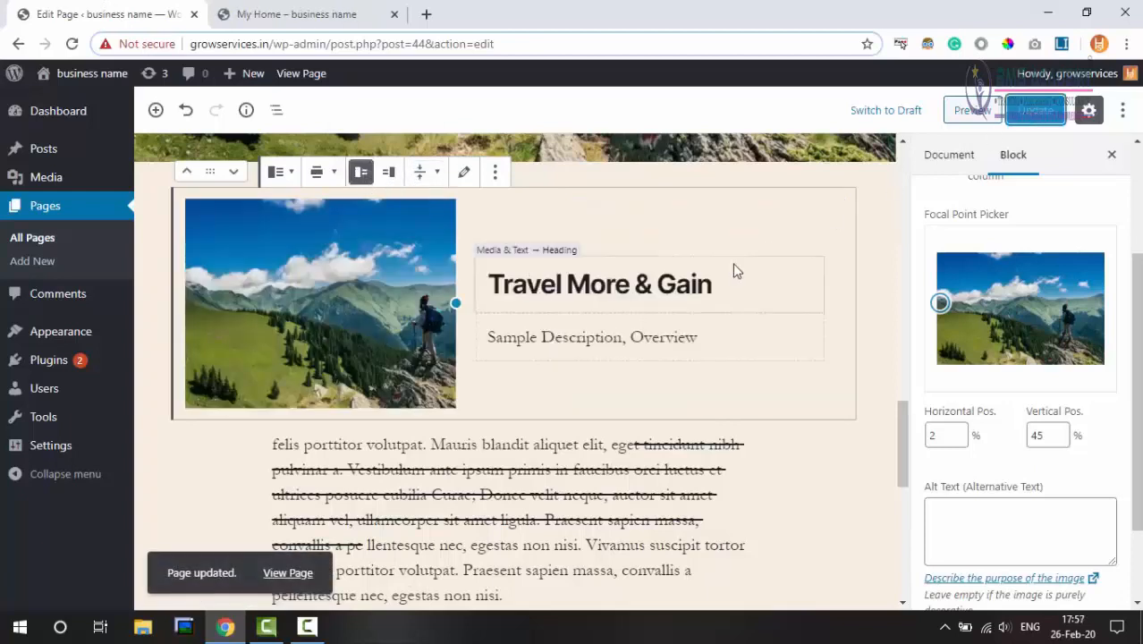